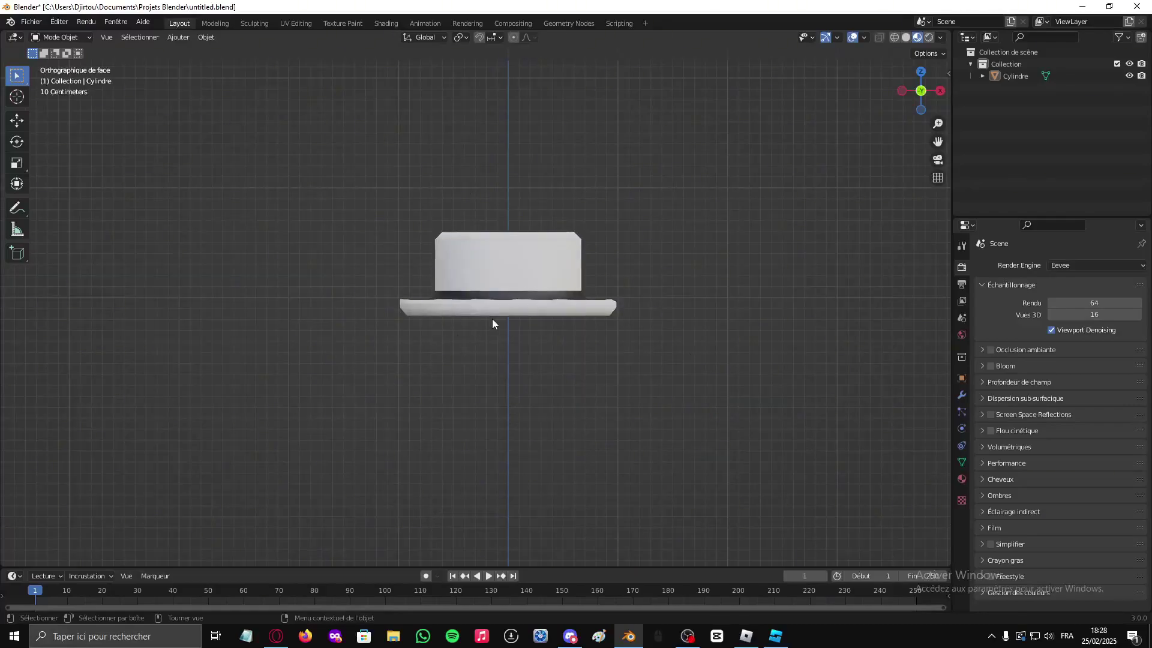
Orbit the Blender view to see the white top hat in perspective from slightly above.
{"action": "middle_click_drag", "start_coordinate": [491, 324], "coordinate": [651, 335]}
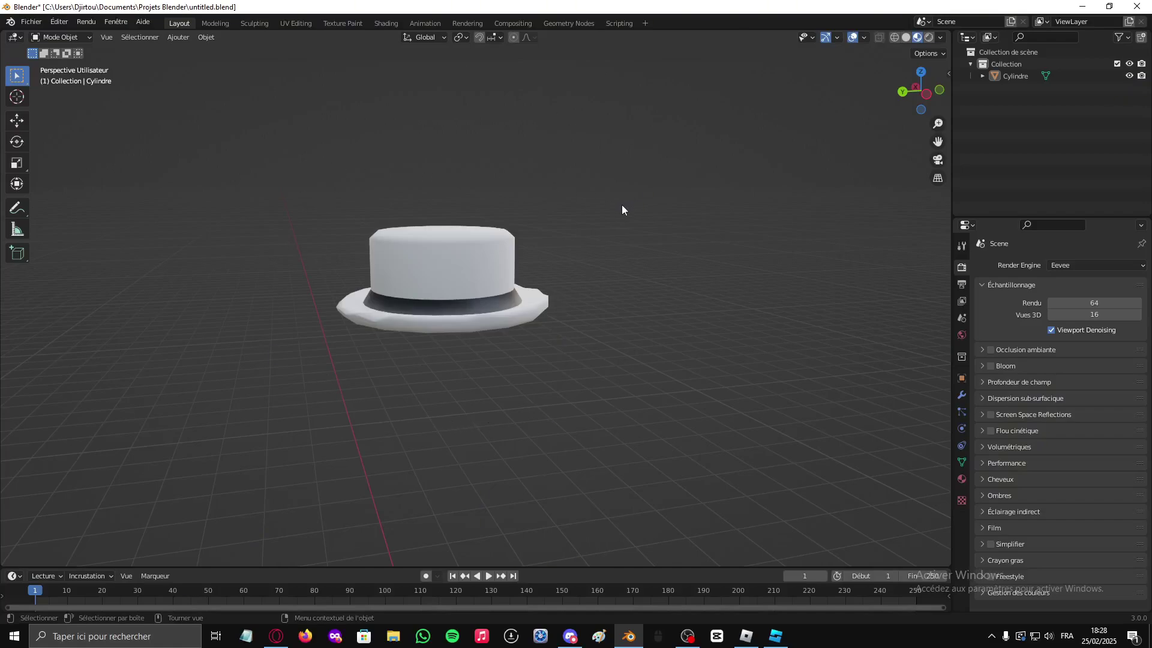
Export the hat as a Wavefront OBJ named WhiteHat.obj into the Projets Blender folder.
{"action": "left_click", "coordinate": [40, 24]}
{"action": "mouse_move", "coordinate": [49, 196]}
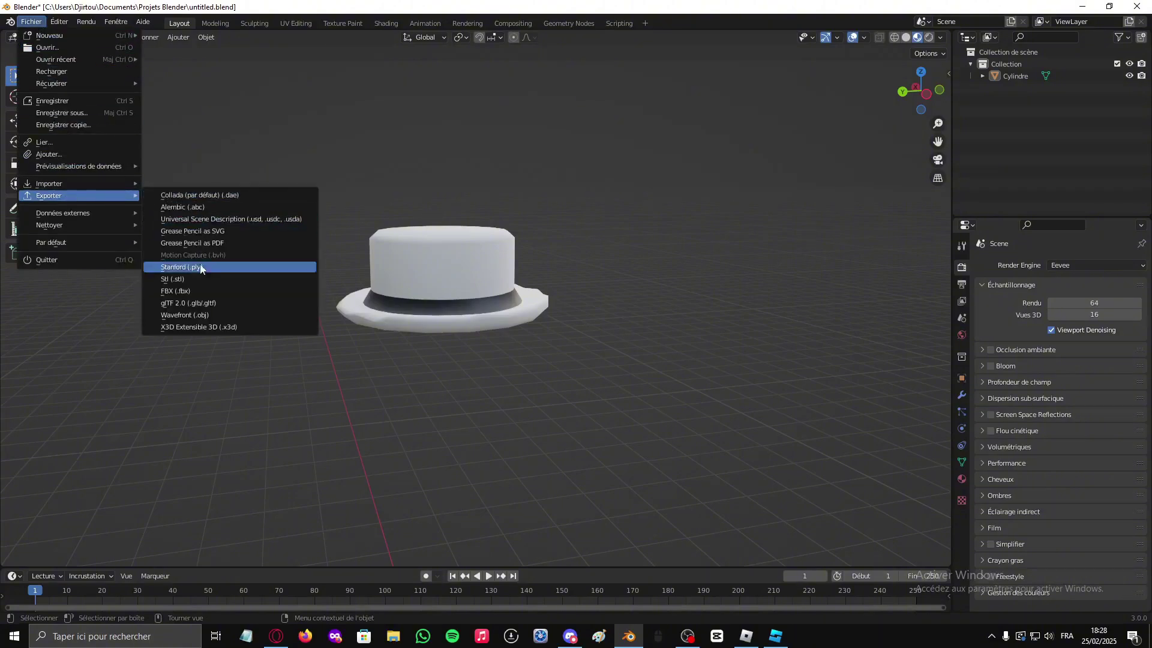
{"action": "left_click", "coordinate": [203, 316]}
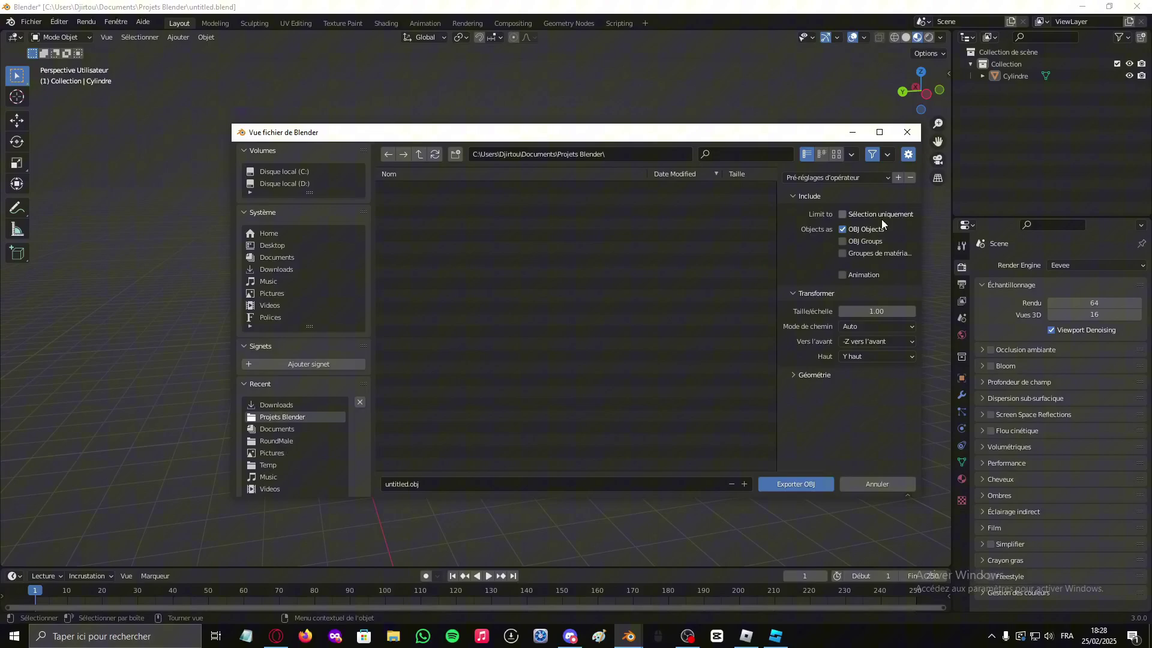
{"action": "left_click", "coordinate": [394, 487]}
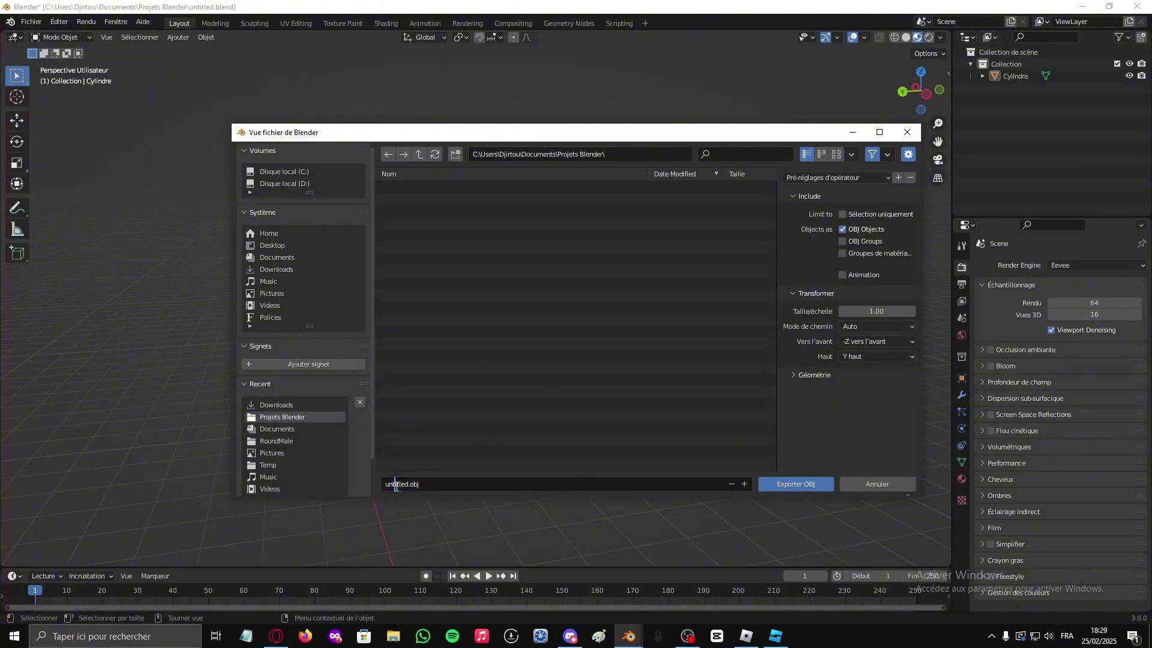
{"action": "double_click", "coordinate": [396, 487]}
{"action": "type", "text": "Wh"}
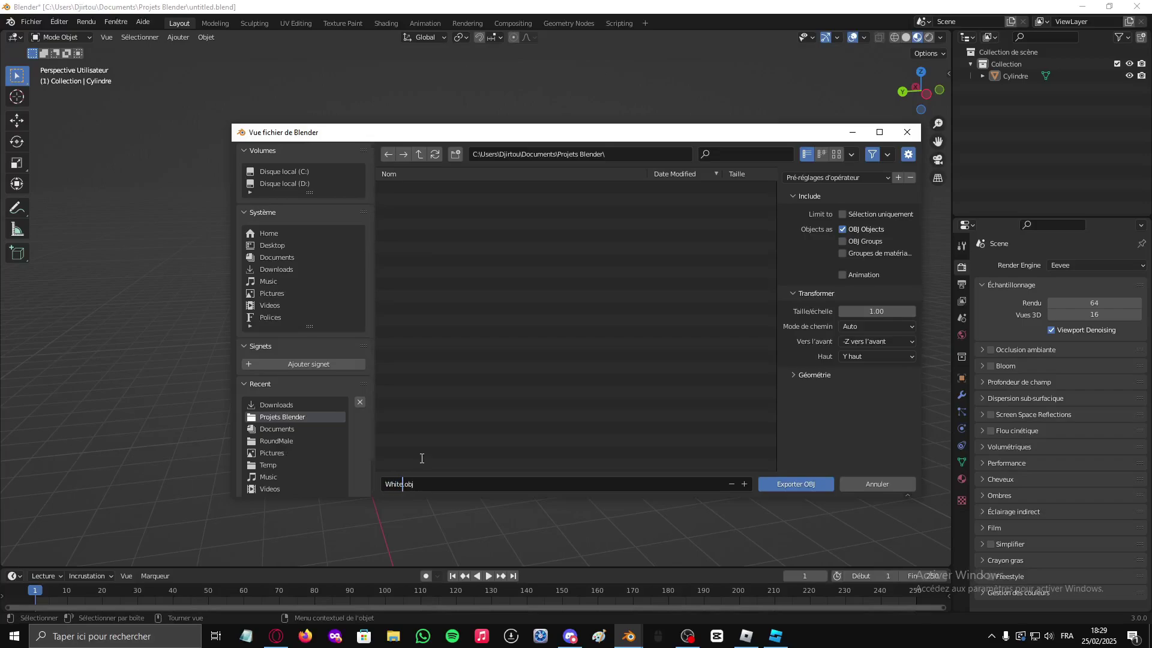
{"action": "left_click", "coordinate": [803, 485]}
{"action": "left_click", "coordinate": [788, 487]}
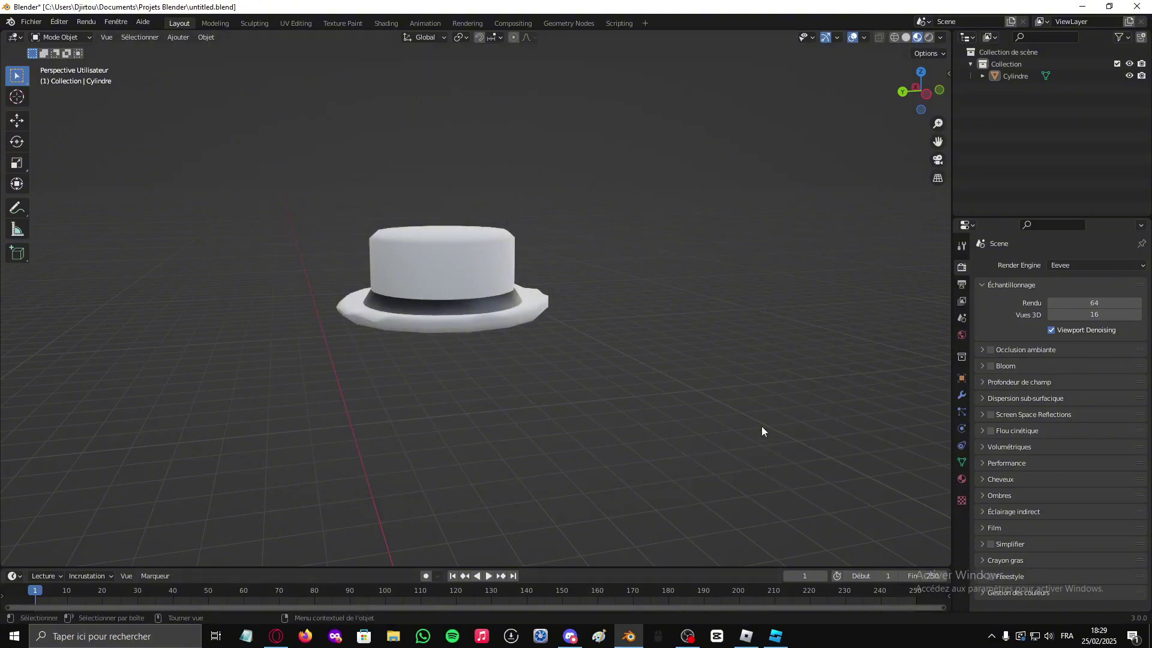
{"action": "mouse_move", "coordinate": [775, 636]}
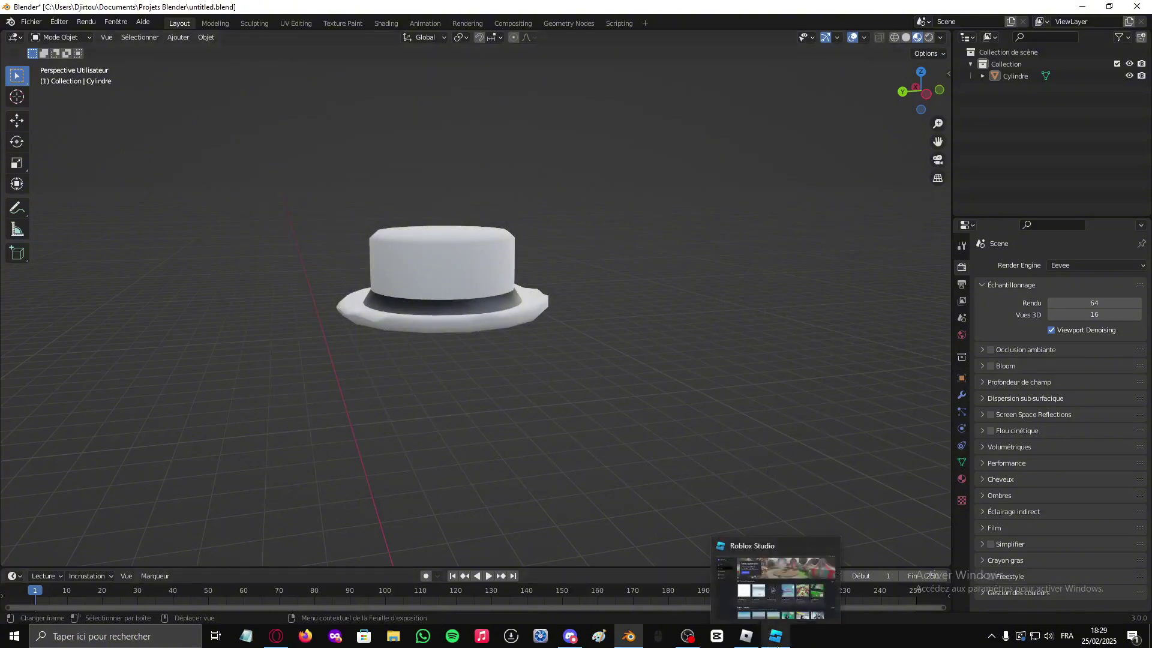
In Roblox Studio, open the UGC Publishing/Test place from recents and close the Output panel.
{"action": "left_click", "coordinate": [777, 645]}
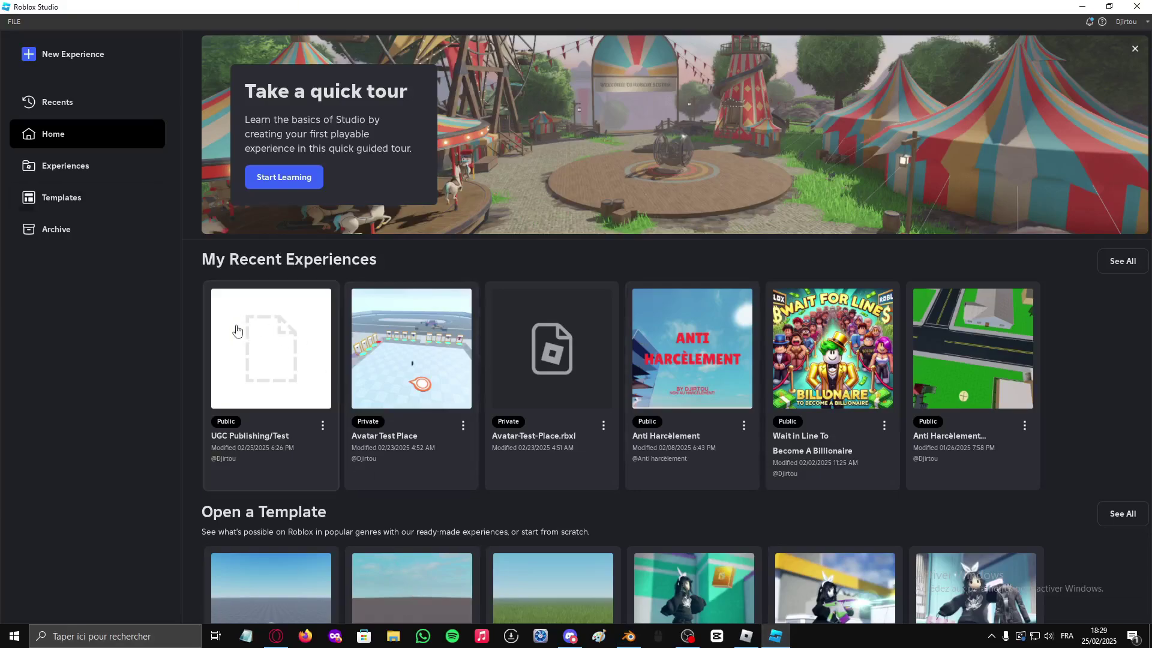
{"action": "left_click", "coordinate": [268, 323]}
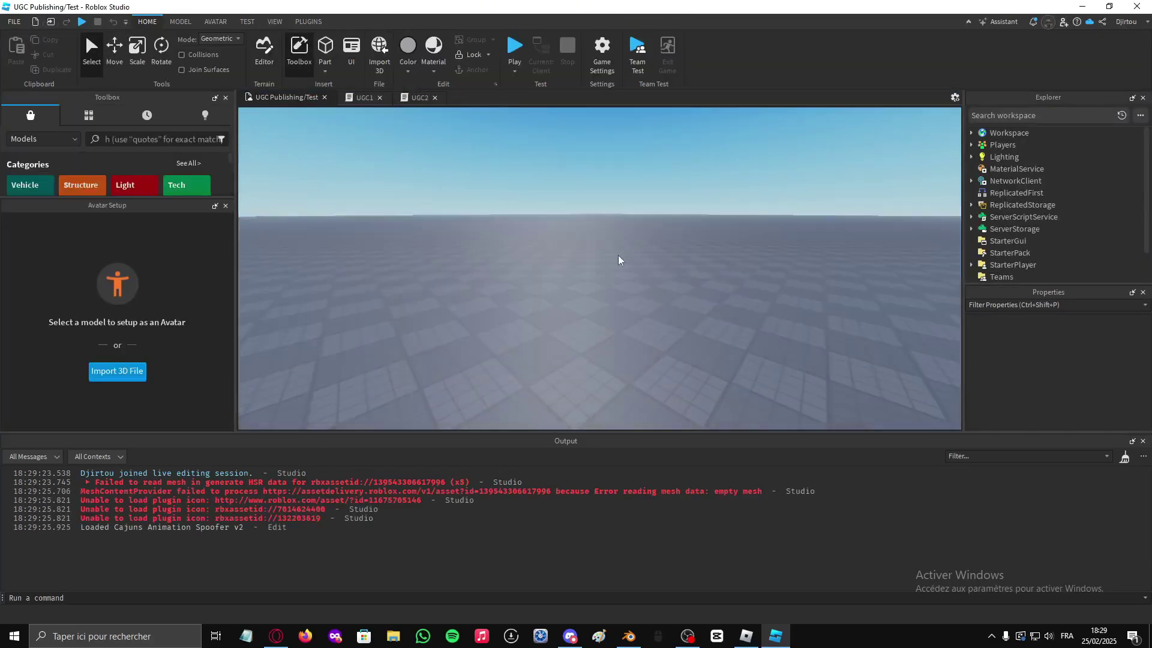
{"action": "right_click_drag", "start_coordinate": [619, 259], "coordinate": [618, 260]}
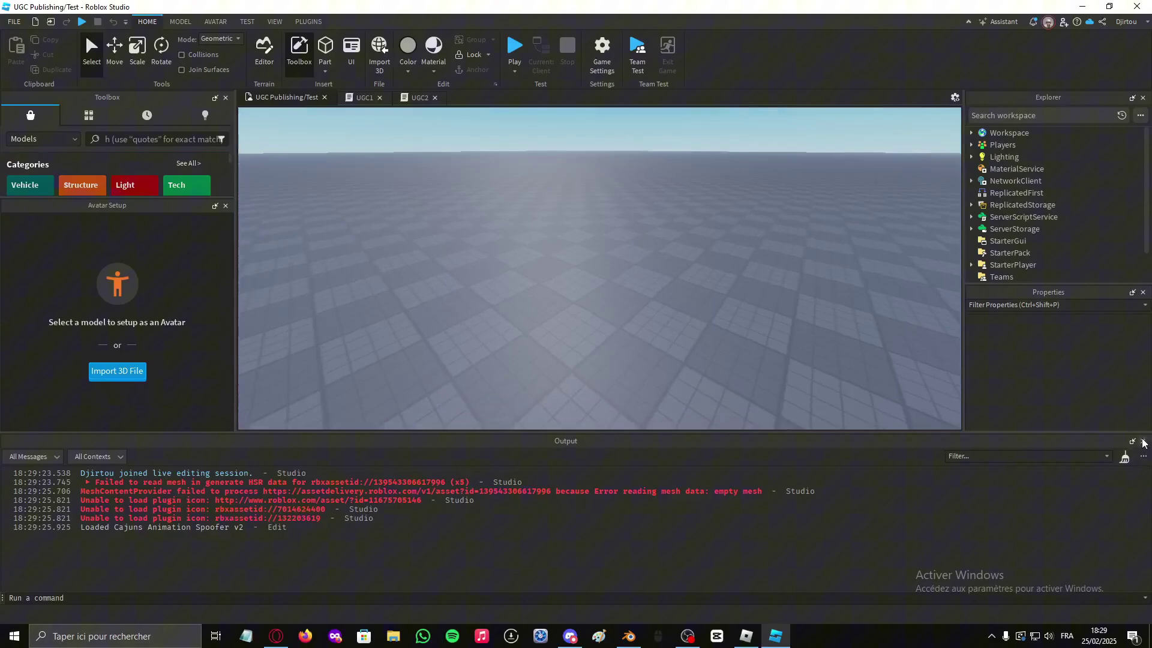
{"action": "left_click", "coordinate": [1142, 442]}
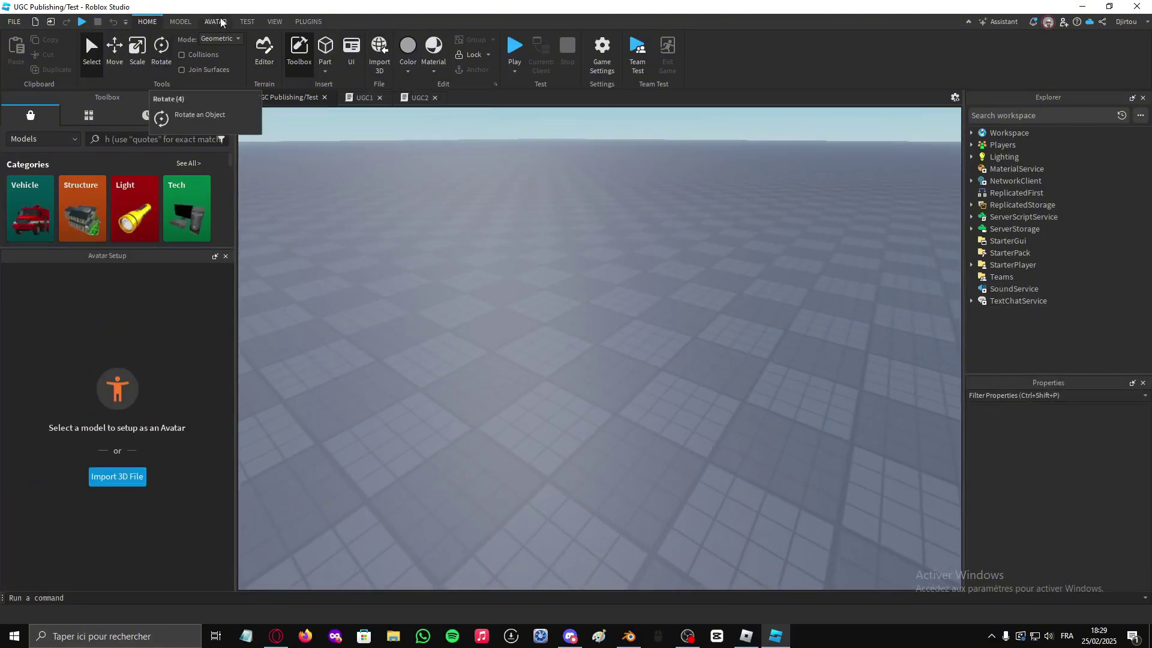
Bulk-import Documents/Projets Blender/WhiteHat.obj into the Asset Manager's Meshes, applying to all.
{"action": "left_click", "coordinate": [247, 21]}
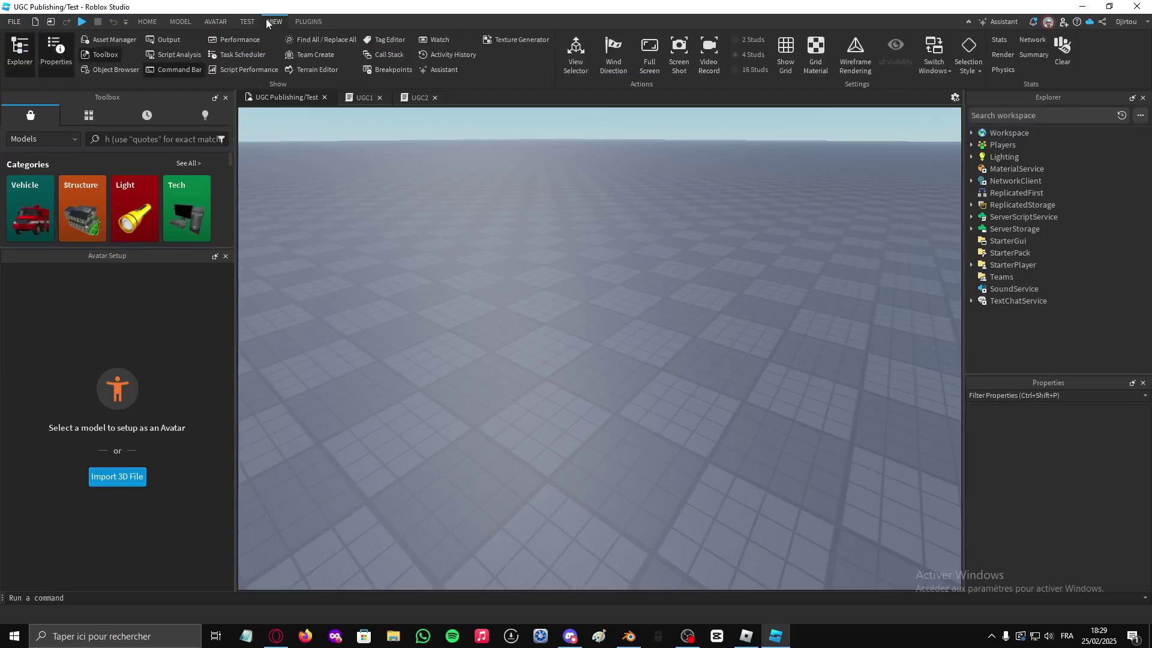
{"action": "left_click", "coordinate": [122, 41]}
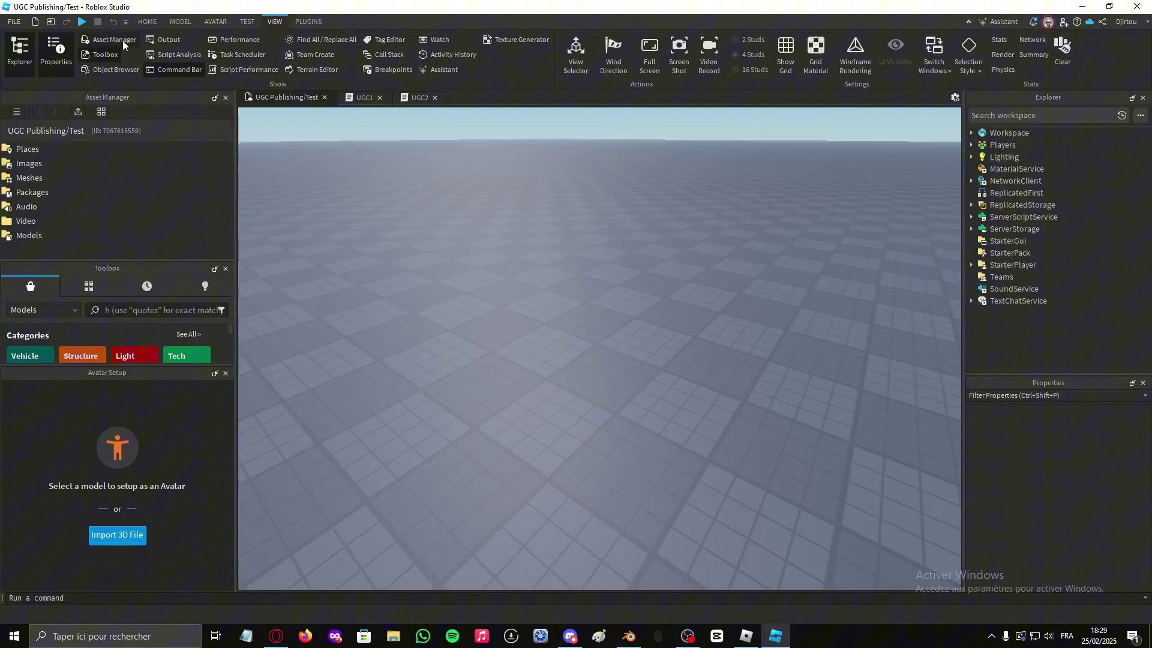
{"action": "double_click", "coordinate": [37, 178]}
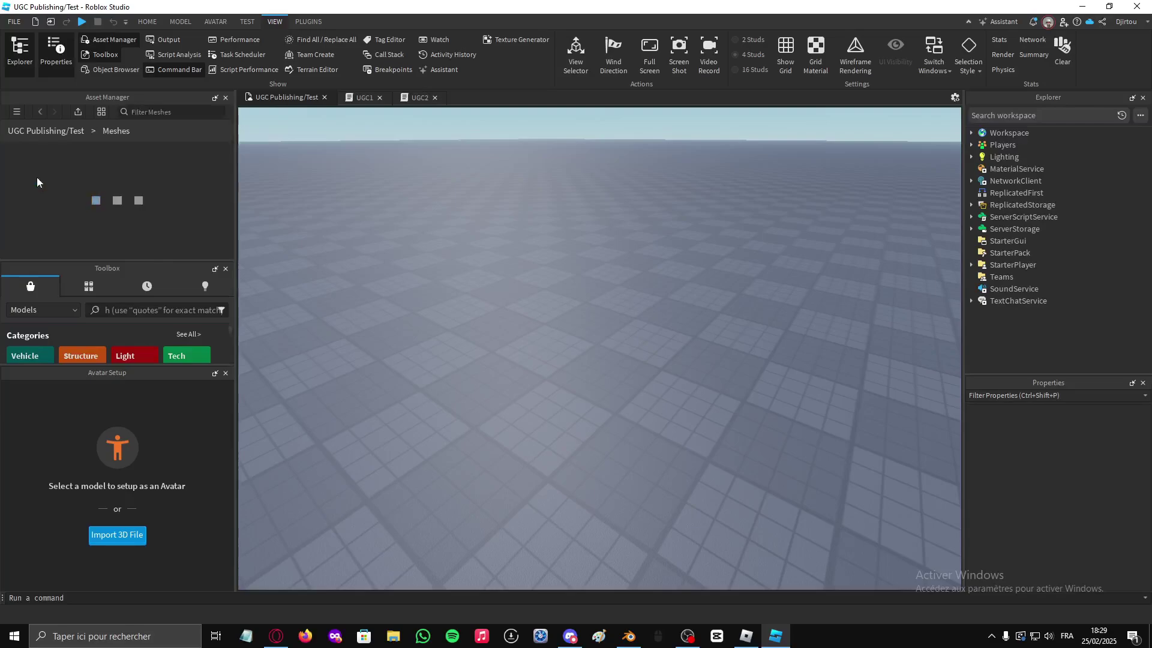
{"action": "left_click", "coordinate": [78, 112]}
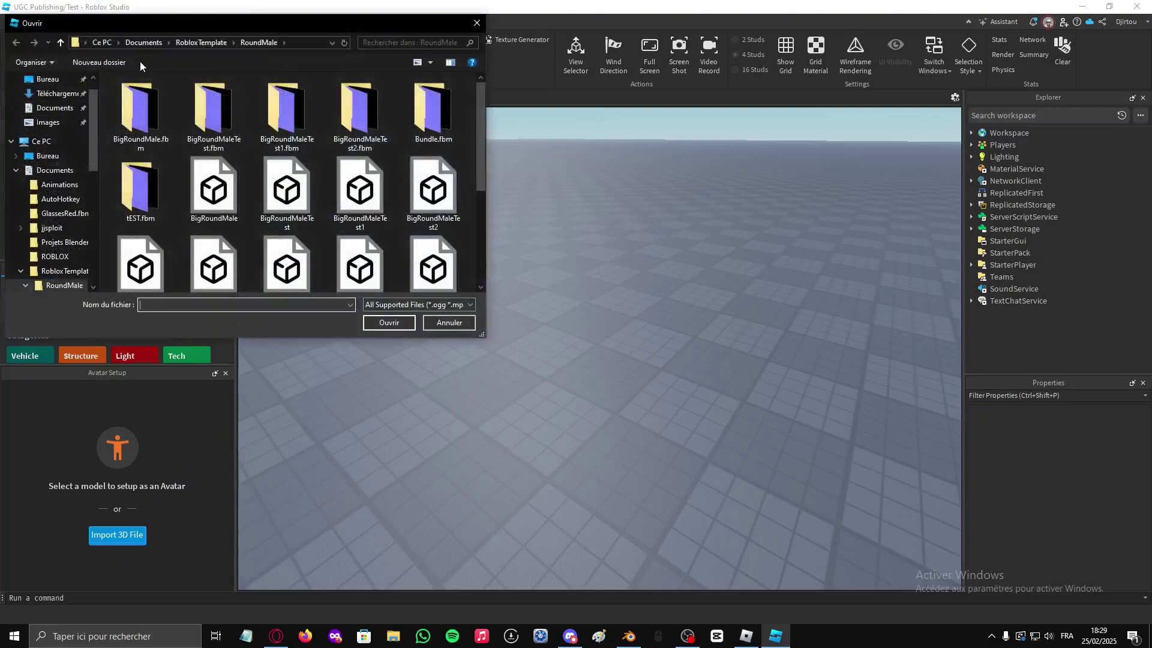
{"action": "left_click", "coordinate": [153, 44]}
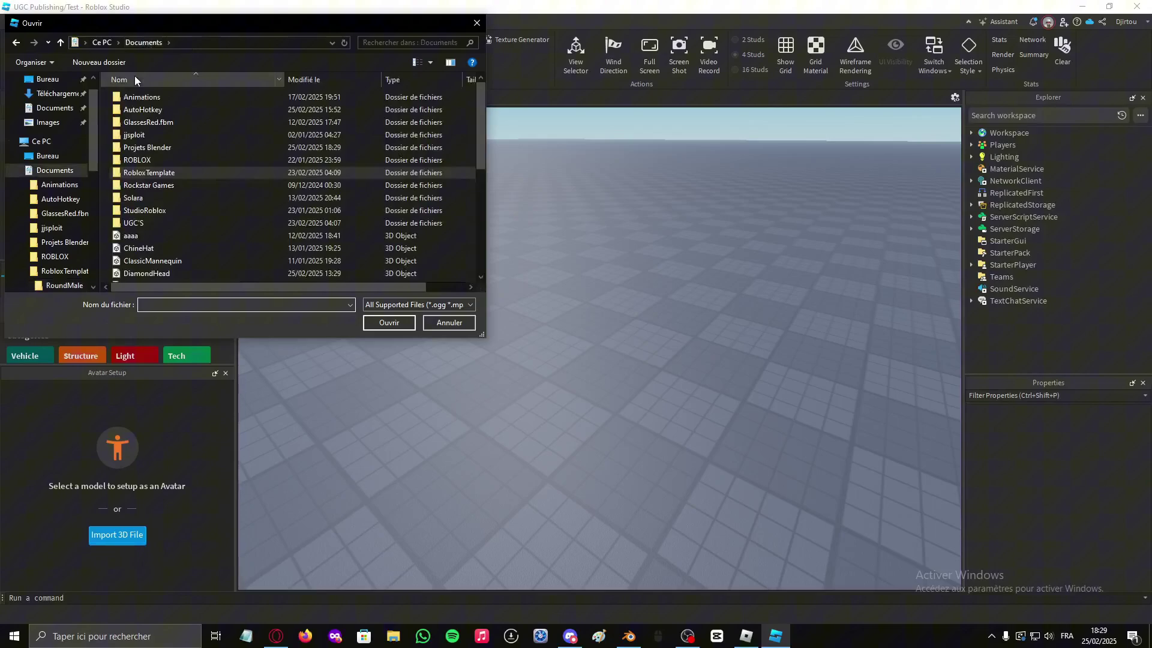
{"action": "double_click", "coordinate": [154, 149]}
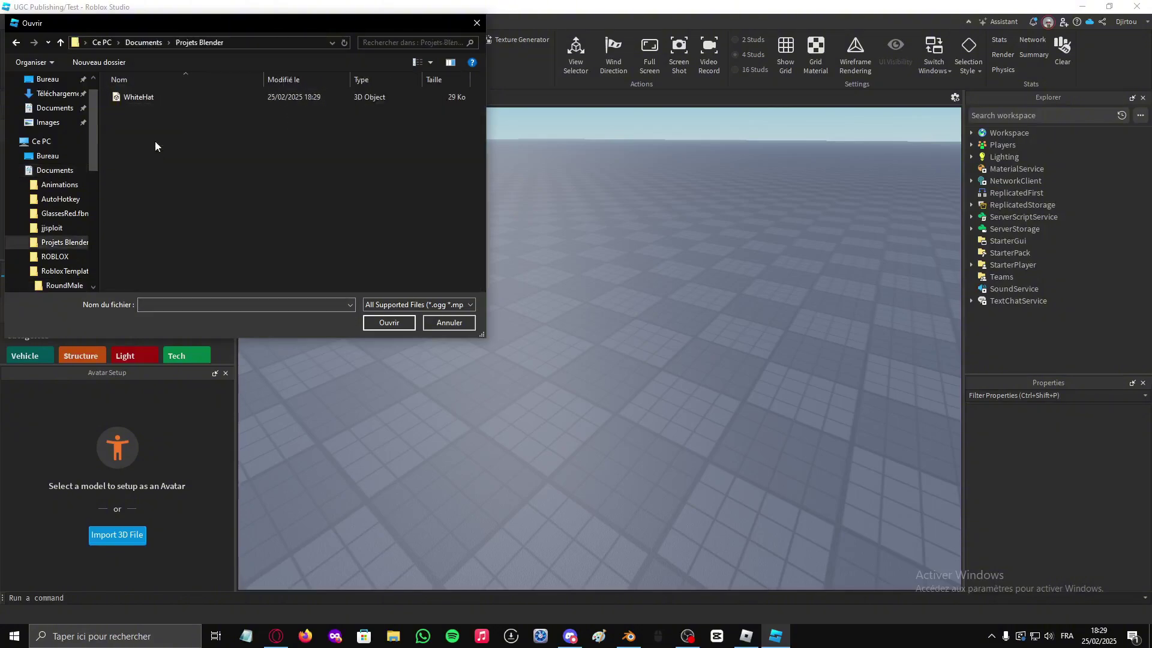
{"action": "double_click", "coordinate": [132, 97]}
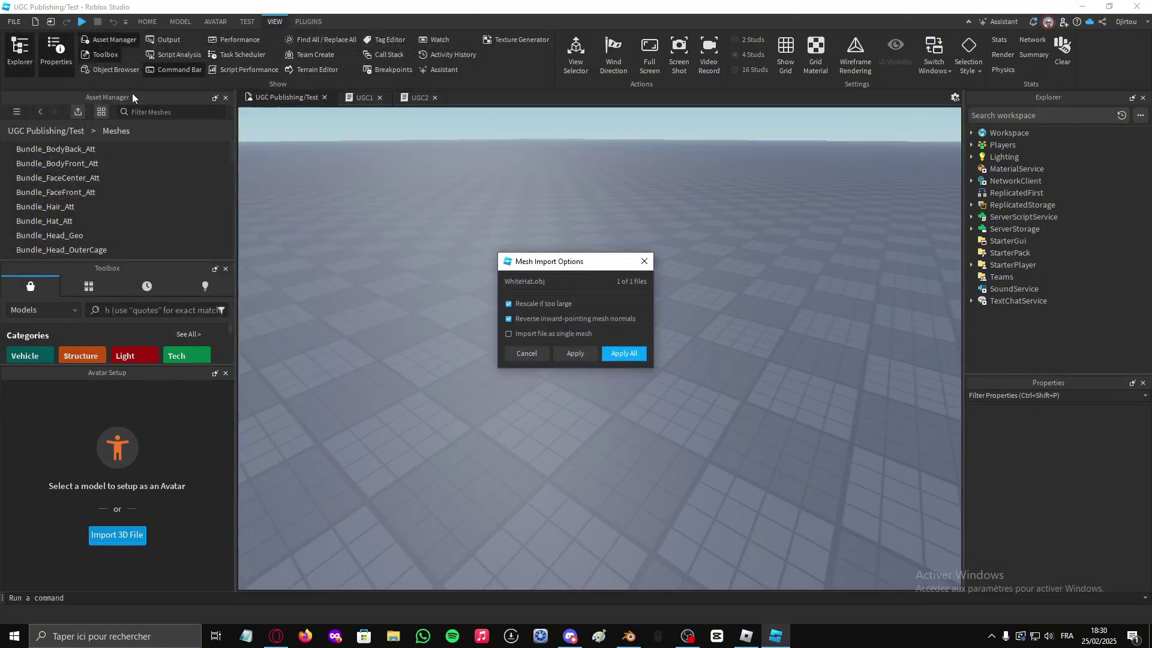
{"action": "left_click", "coordinate": [617, 358]}
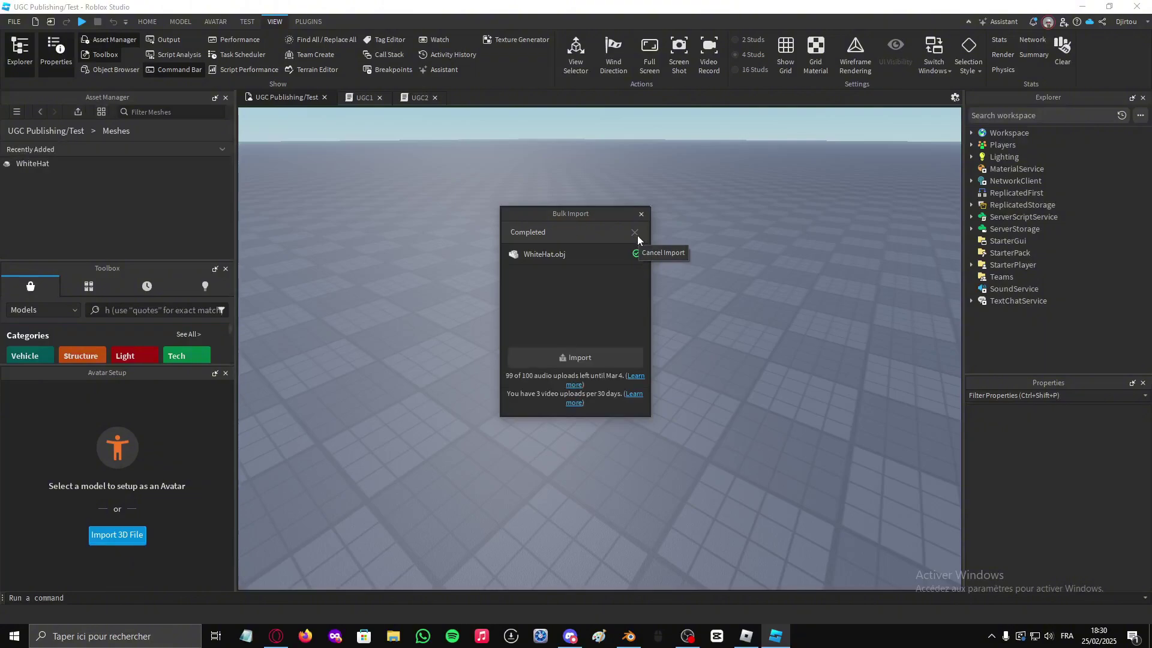
Insert the WhiteHat mesh from the Asset Manager into the workspace and focus the camera on it.
{"action": "left_click", "coordinate": [640, 213]}
{"action": "right_click", "coordinate": [102, 163]}
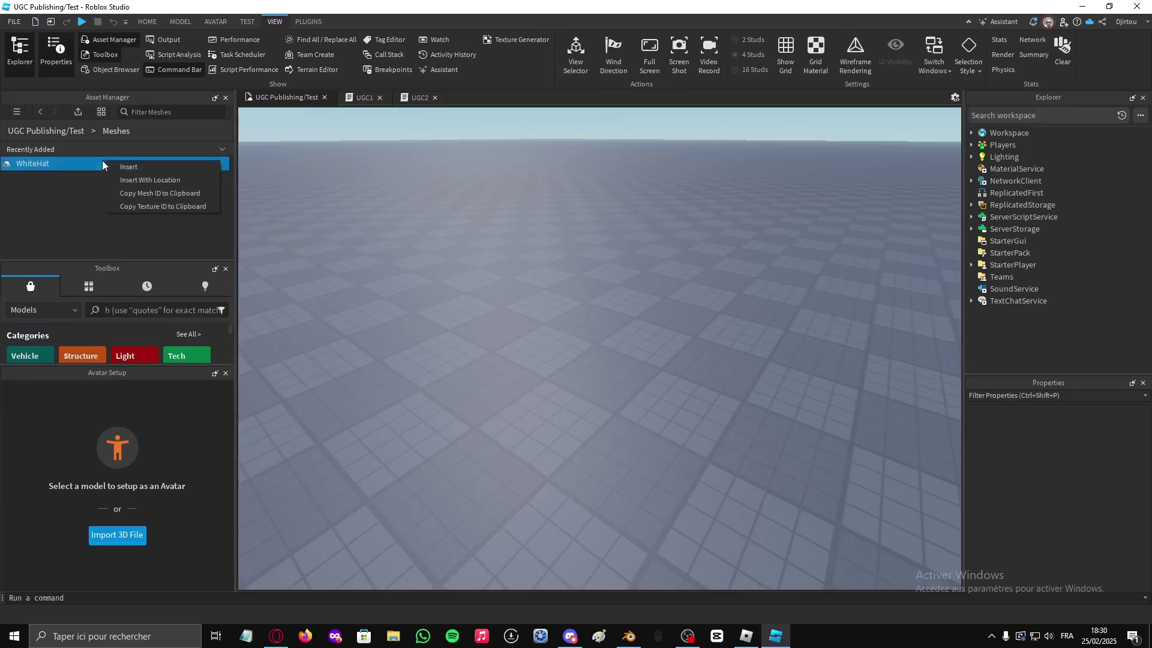
{"action": "left_click", "coordinate": [155, 178]}
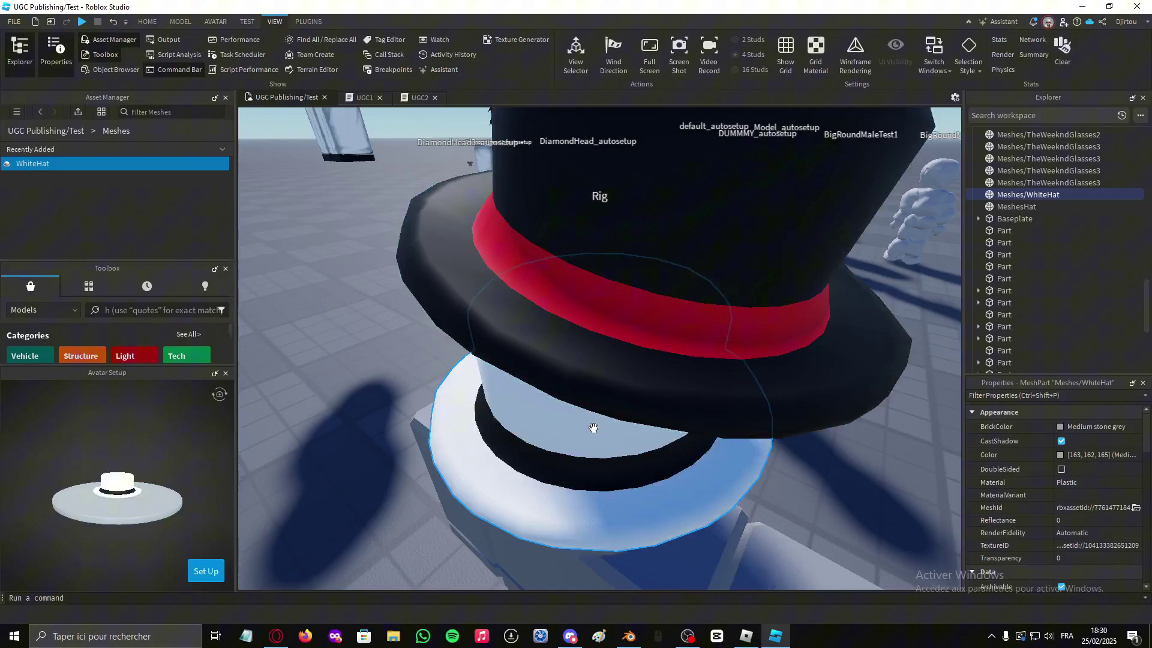
{"action": "key", "text": "f"}
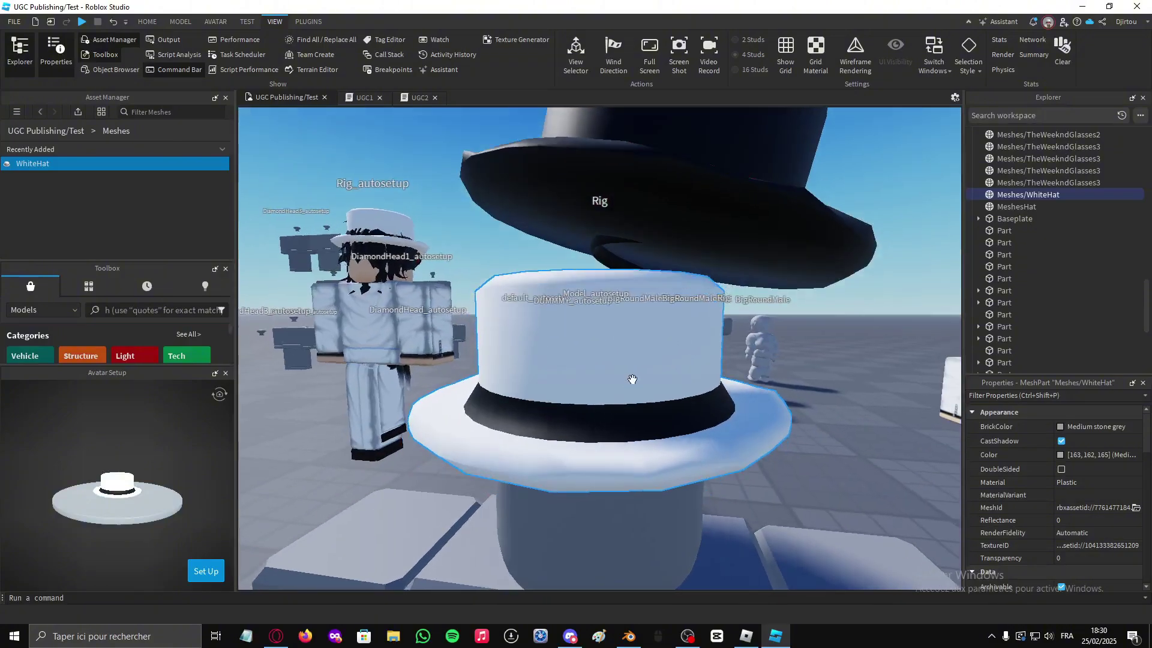
{"action": "mouse_move", "coordinate": [675, 357]}
{"action": "right_mouse_down"}
{"action": "mouse_move", "coordinate": [641, 364]}
{"action": "mouse_move", "coordinate": [623, 333]}
{"action": "right_mouse_up"}
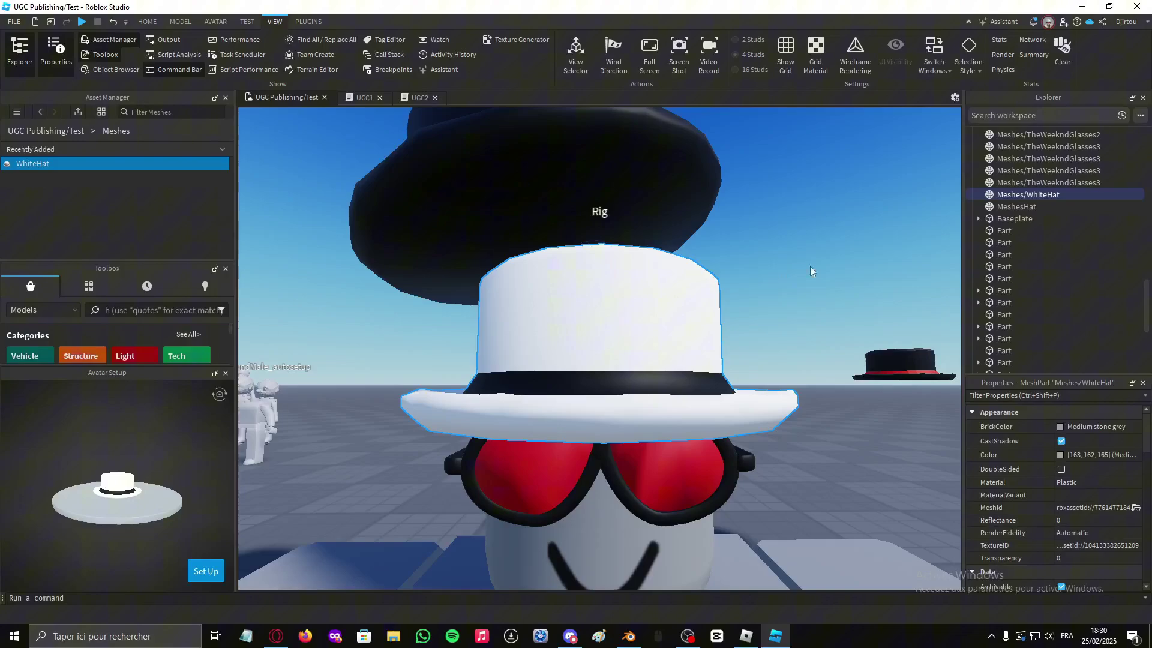
Generate an R15 Block Avatar with Rig Builder and drag the WhiteHat onto its head.
{"action": "left_click", "coordinate": [215, 22]}
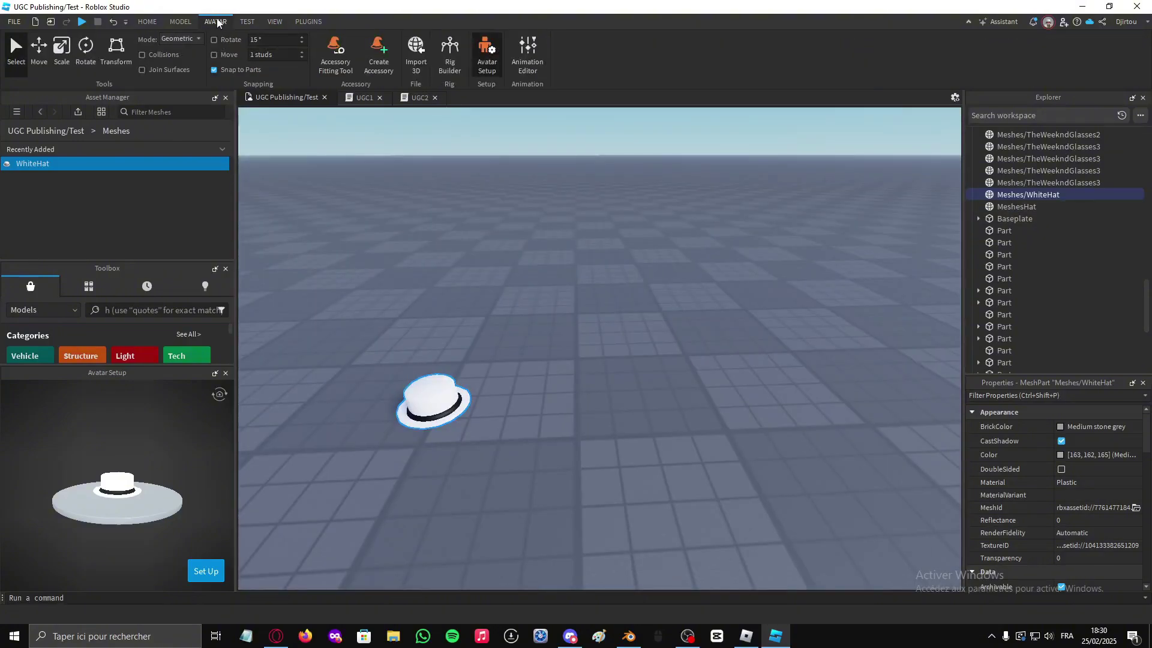
{"action": "left_click", "coordinate": [447, 54]}
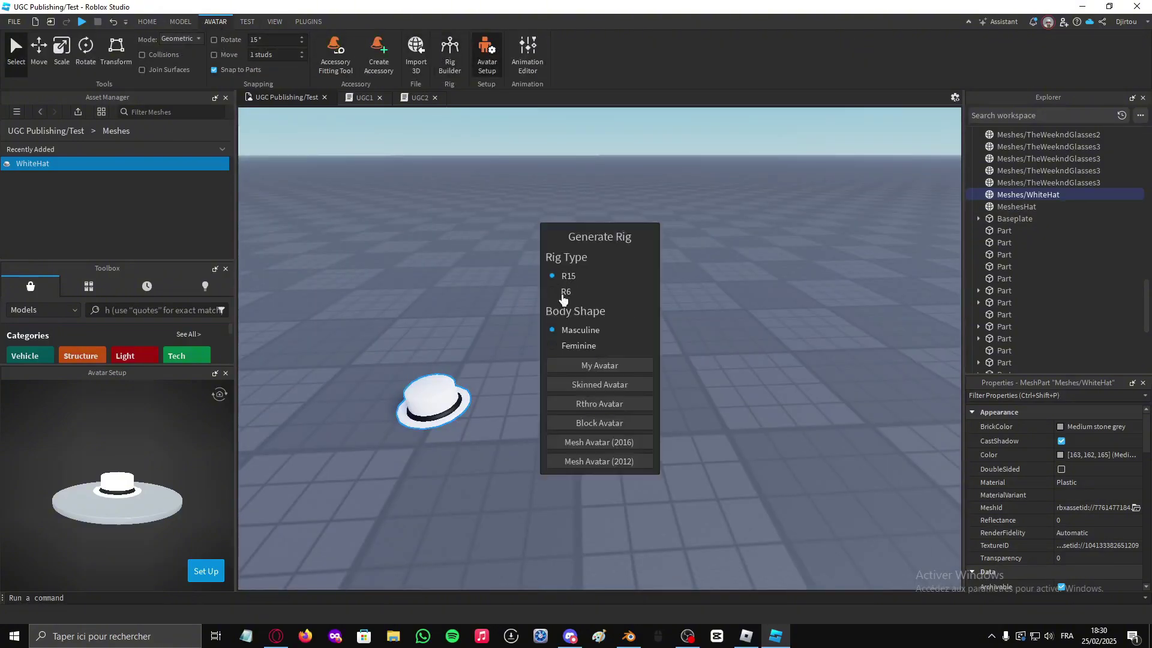
{"action": "left_click", "coordinate": [576, 277]}
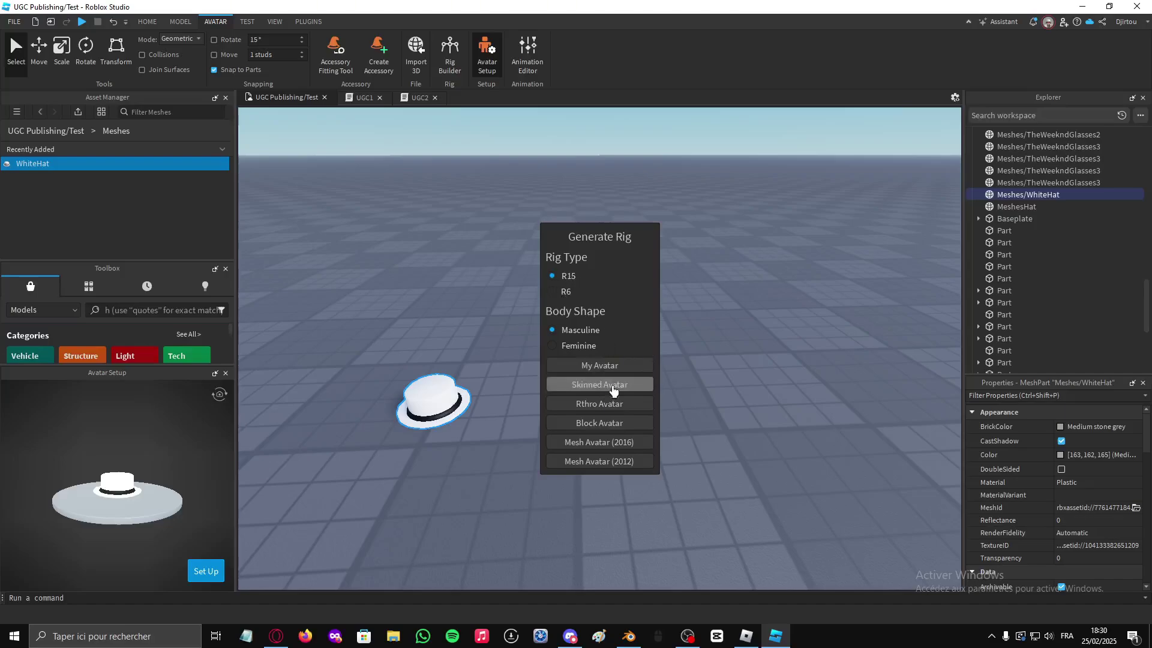
{"action": "left_click", "coordinate": [613, 432]}
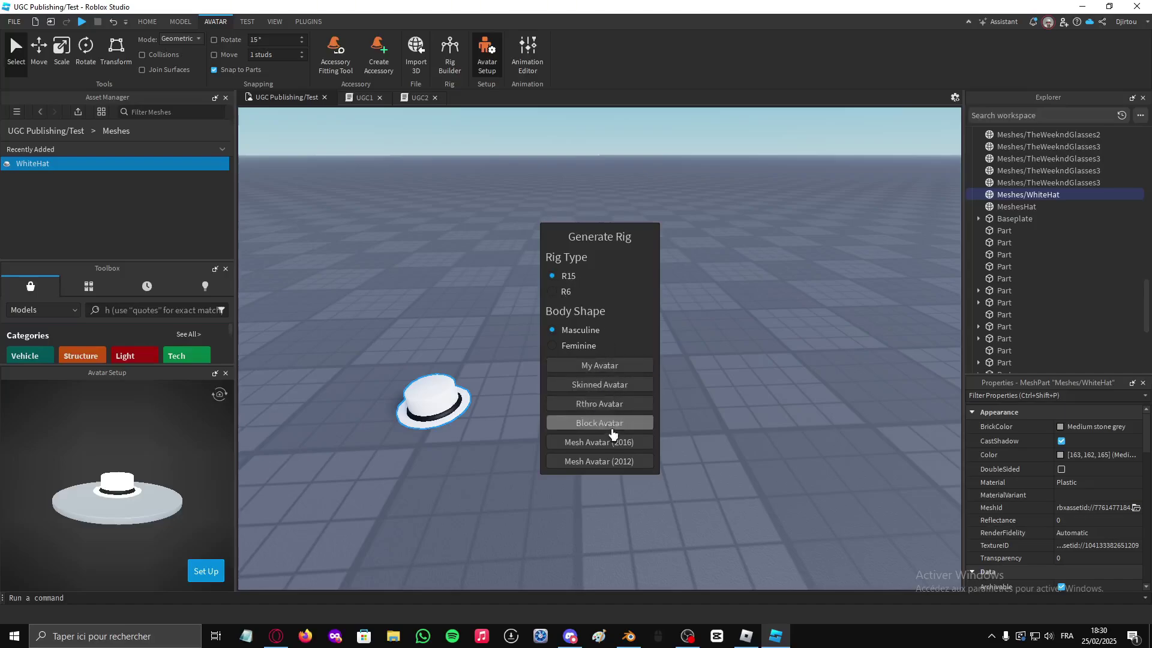
{"action": "left_click_drag", "start_coordinate": [612, 282], "coordinate": [656, 288]}
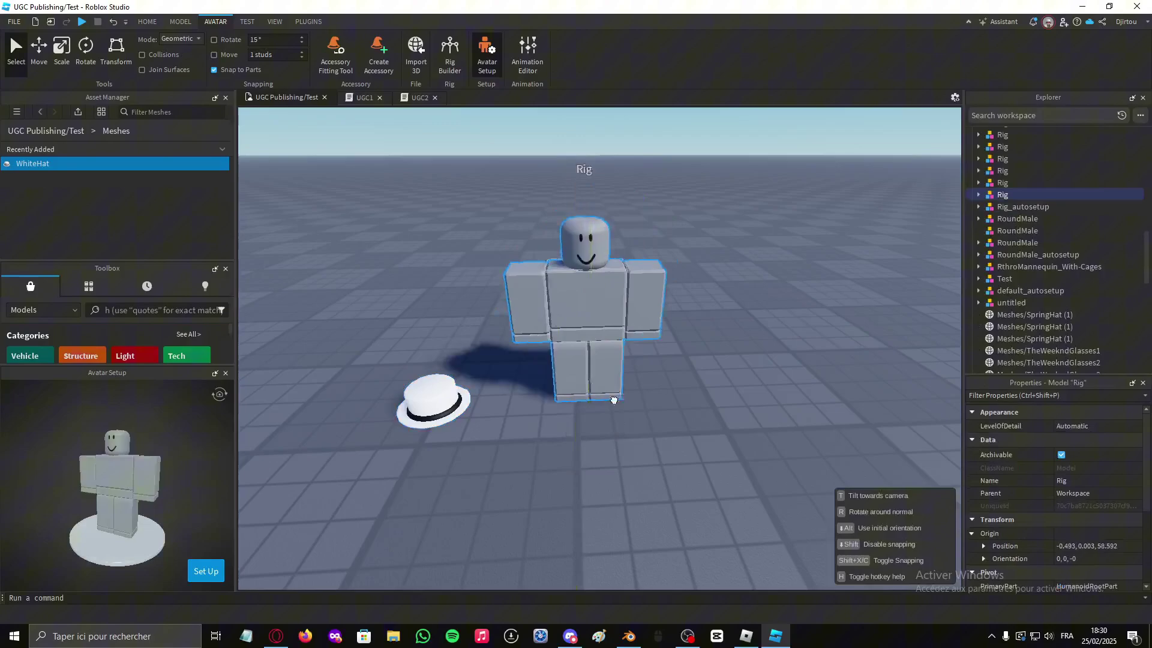
{"action": "mouse_move", "coordinate": [433, 400]}
{"action": "left_mouse_down"}
{"action": "mouse_move", "coordinate": [654, 247]}
{"action": "mouse_move", "coordinate": [651, 216]}
{"action": "left_mouse_up"}
Zoom in on the rig and lower the hat with the Move tool's Y arrow.
{"action": "right_click_drag", "start_coordinate": [653, 240], "coordinate": [675, 258]}
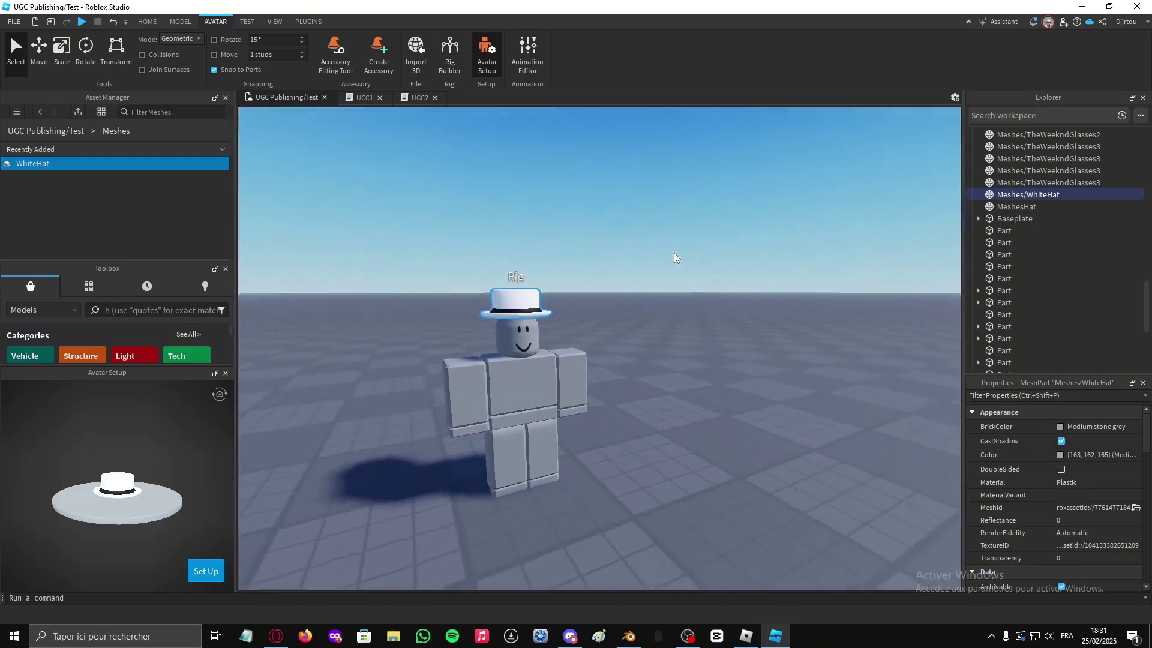
{"action": "scroll", "coordinate": [674, 258], "scroll_direction": "up", "scroll_amount": 2}
{"action": "scroll", "coordinate": [675, 258], "scroll_direction": "up", "scroll_amount": 1}
{"action": "scroll", "coordinate": [675, 258], "scroll_direction": "up", "scroll_amount": 1}
{"action": "scroll", "coordinate": [675, 258], "scroll_direction": "up", "scroll_amount": 2}
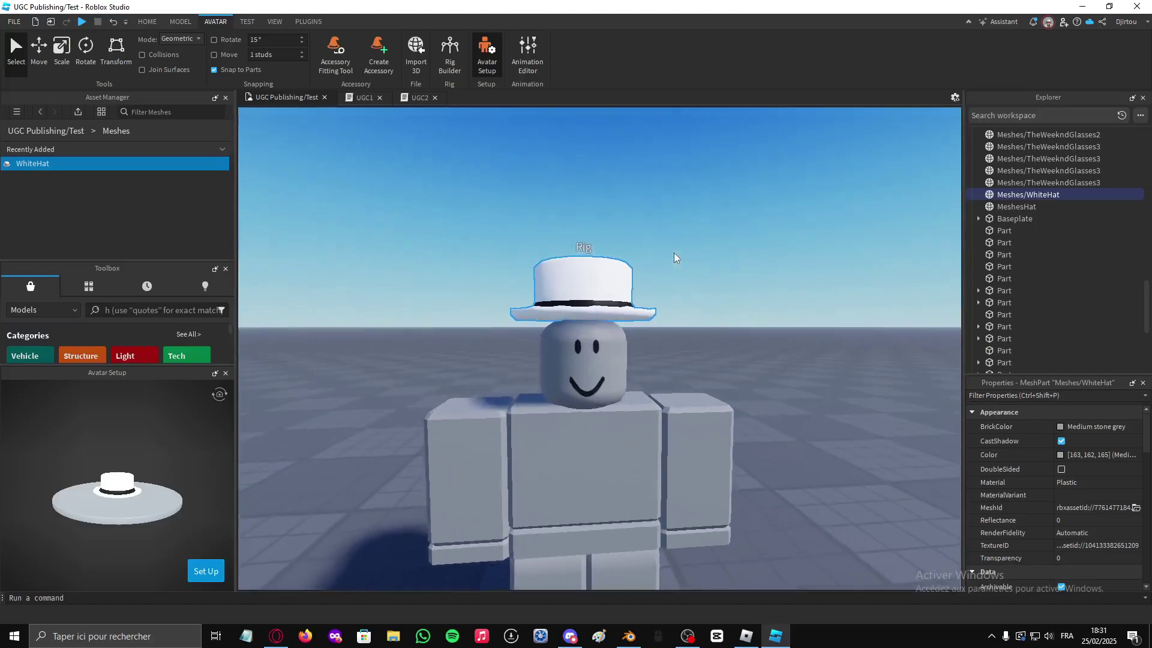
{"action": "scroll", "coordinate": [675, 258], "scroll_direction": "up", "scroll_amount": 2}
{"action": "key", "text": "ctrl+2"}
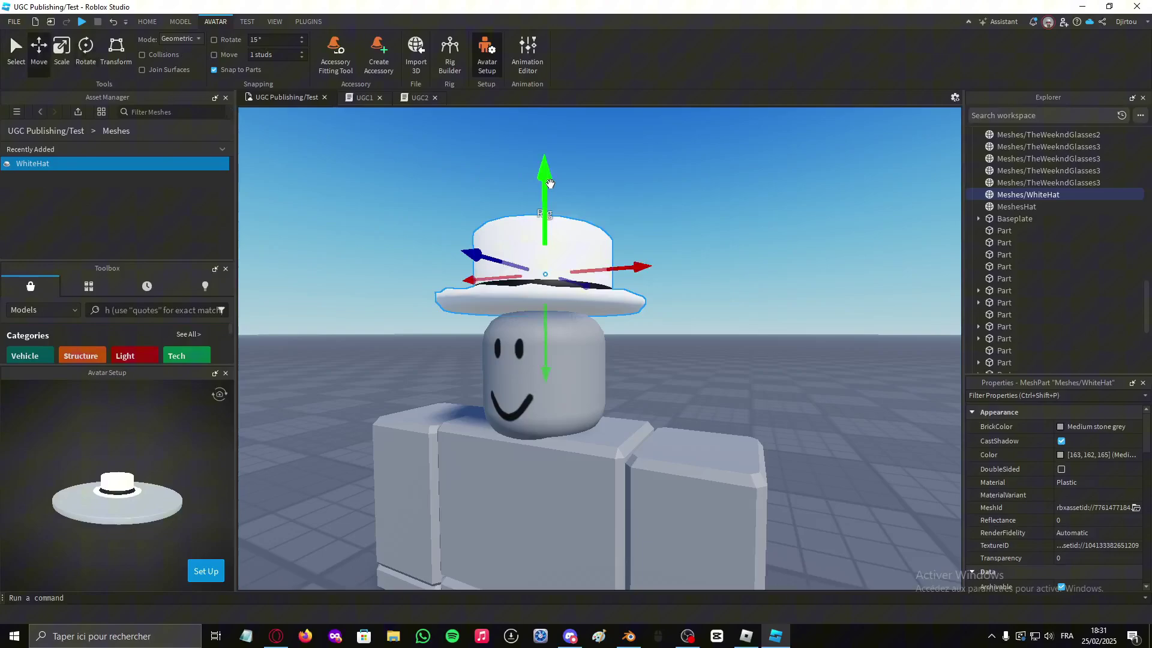
{"action": "mouse_move", "coordinate": [546, 182]}
{"action": "left_mouse_down"}
{"action": "mouse_move", "coordinate": [559, 258]}
{"action": "mouse_move", "coordinate": [579, 246]}
{"action": "left_mouse_up"}
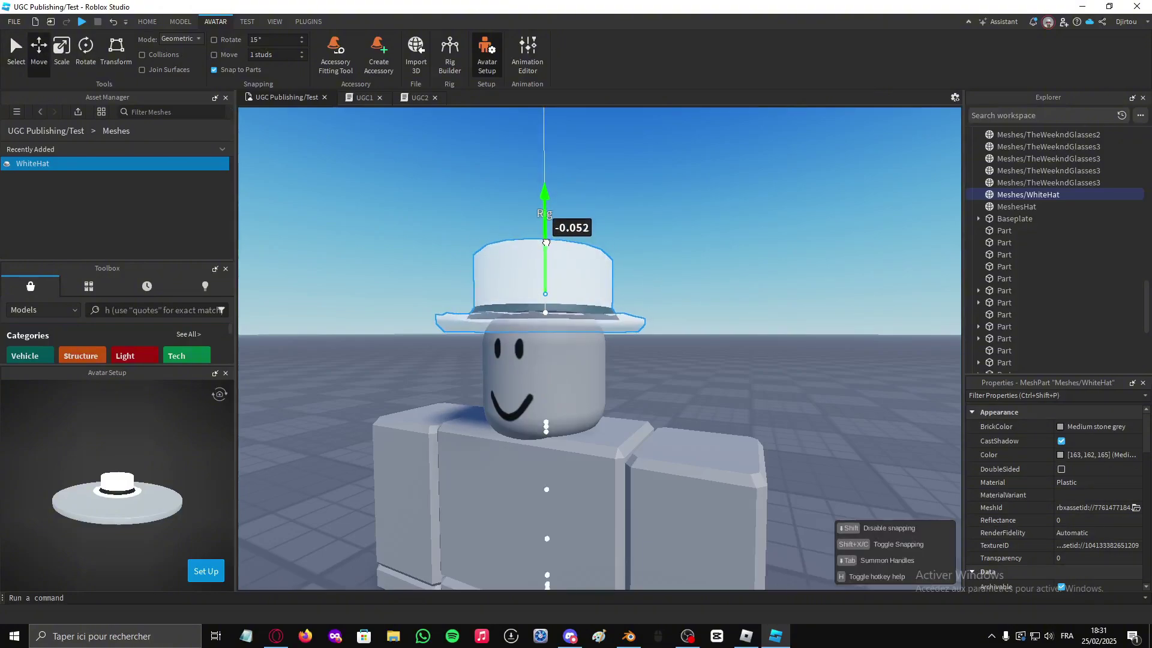
From a side view, nudge the hat back up slightly and deselect it.
{"action": "right_click_drag", "start_coordinate": [695, 326], "coordinate": [648, 313]}
{"action": "scroll", "coordinate": [695, 325], "scroll_direction": "up", "scroll_amount": 2}
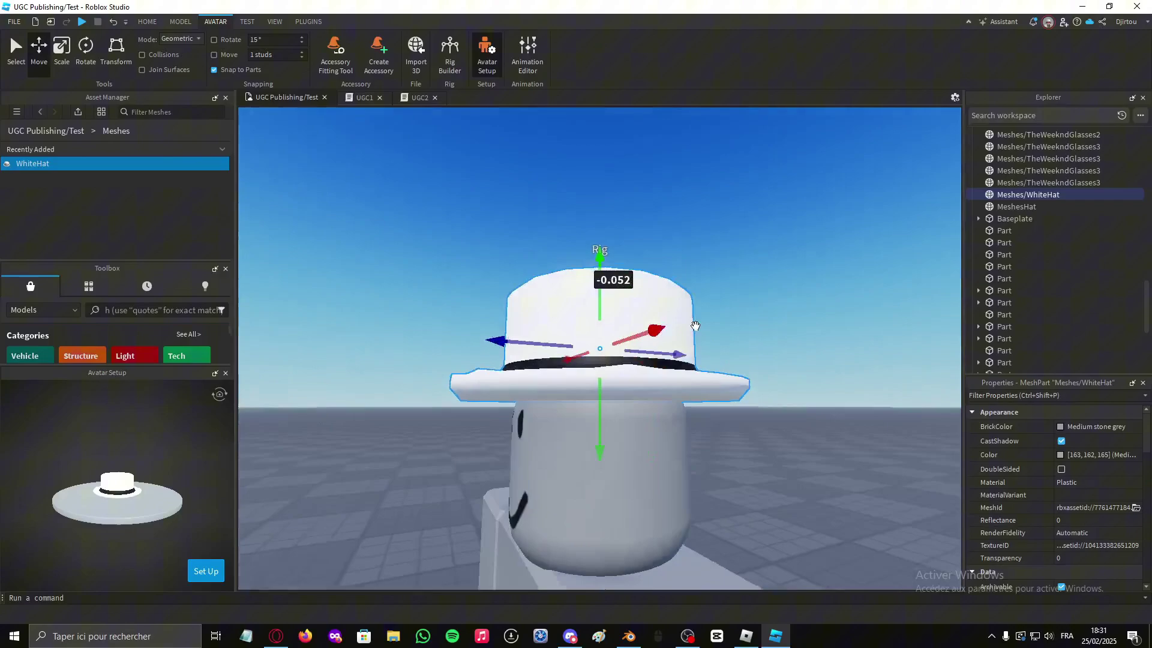
{"action": "left_click_drag", "start_coordinate": [597, 277], "coordinate": [599, 273]}
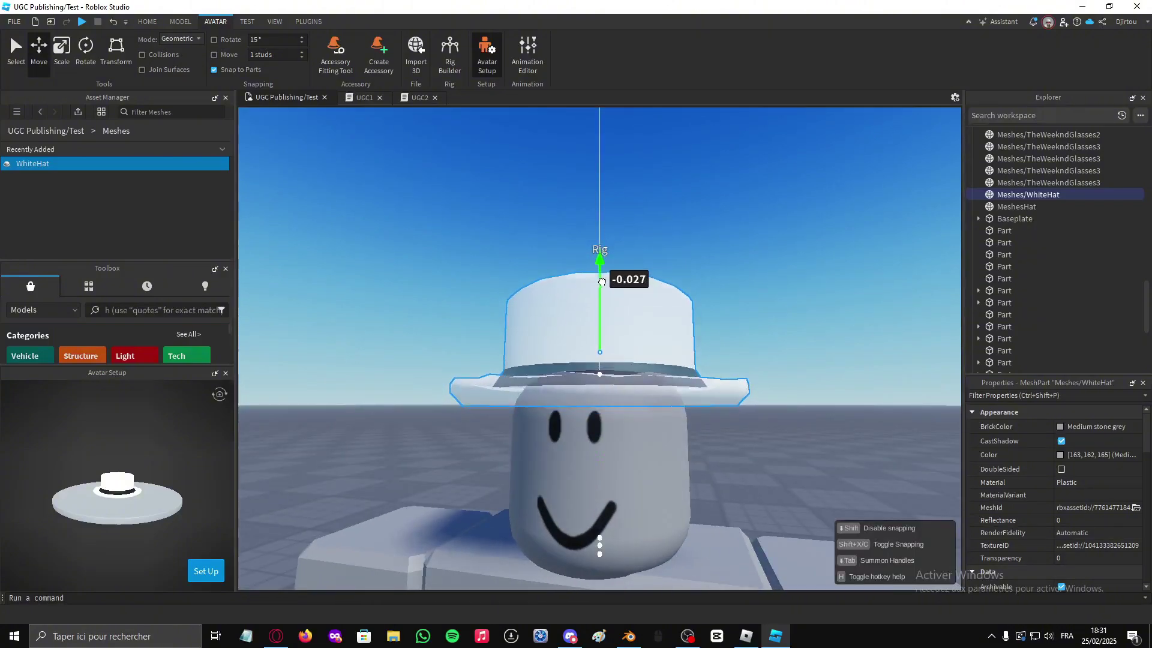
{"action": "right_click_drag", "start_coordinate": [756, 331], "coordinate": [756, 331]}
{"action": "left_click", "coordinate": [756, 331]}
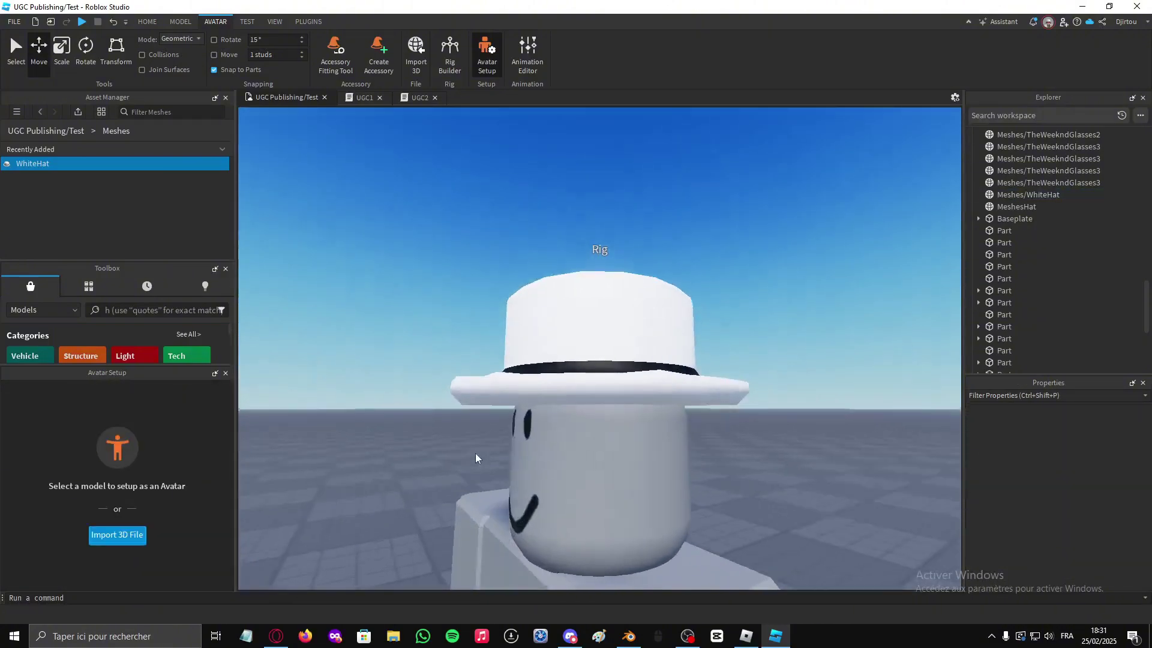
{"action": "right_click_drag", "start_coordinate": [476, 456], "coordinate": [475, 452]}
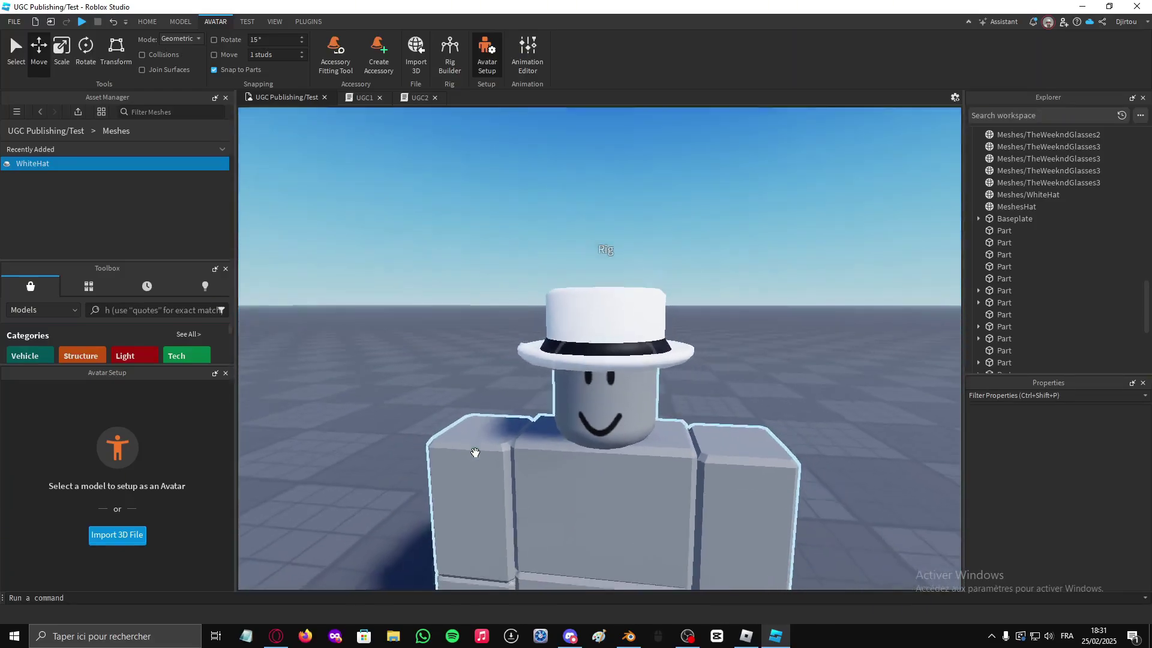
In the Asset Creator plugin, choose Accessory and select Meshes/WhiteHat as the part.
{"action": "left_click", "coordinate": [303, 22]}
{"action": "left_click", "coordinate": [274, 55]}
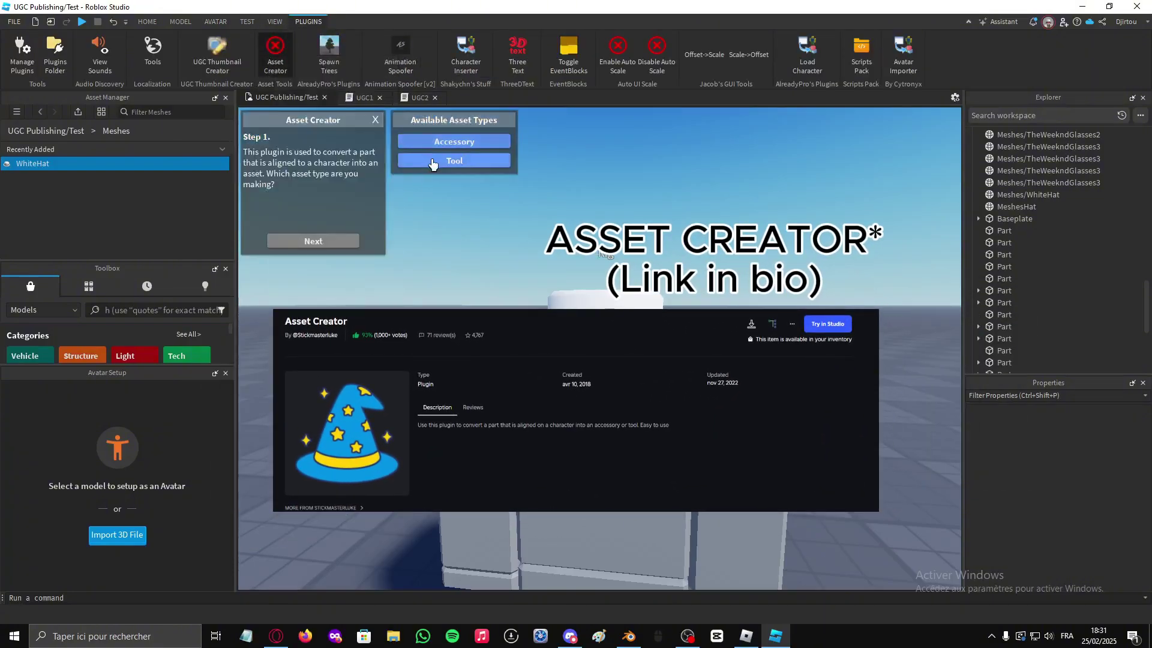
{"action": "left_click", "coordinate": [460, 143]}
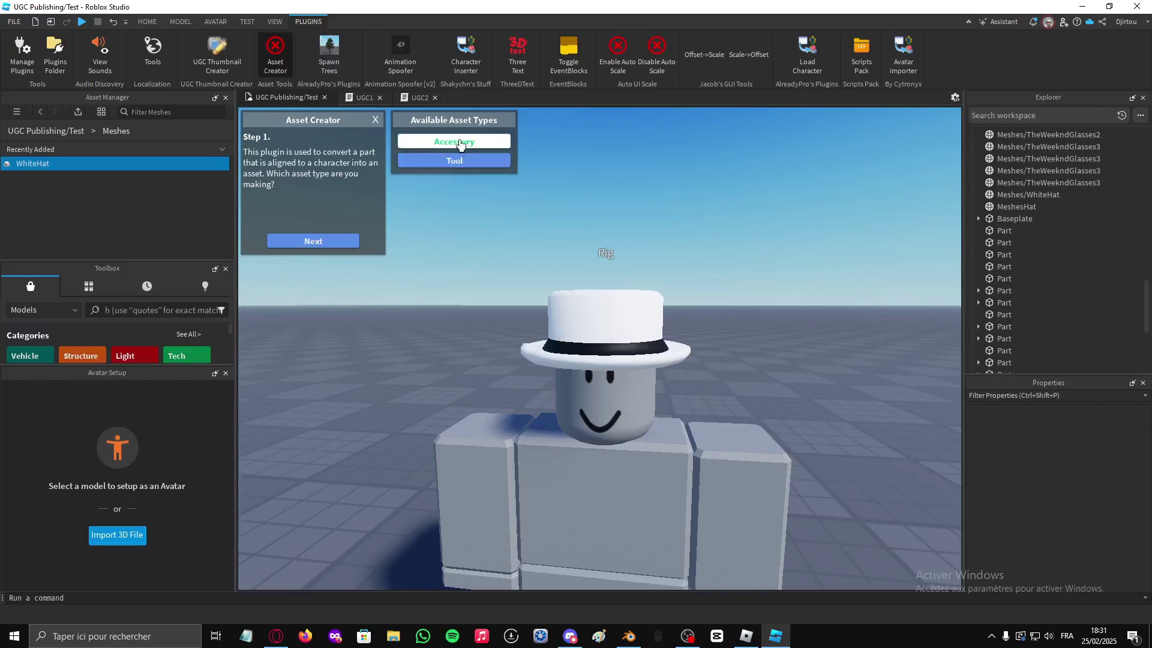
{"action": "left_click", "coordinate": [313, 240]}
{"action": "left_click", "coordinate": [621, 309]}
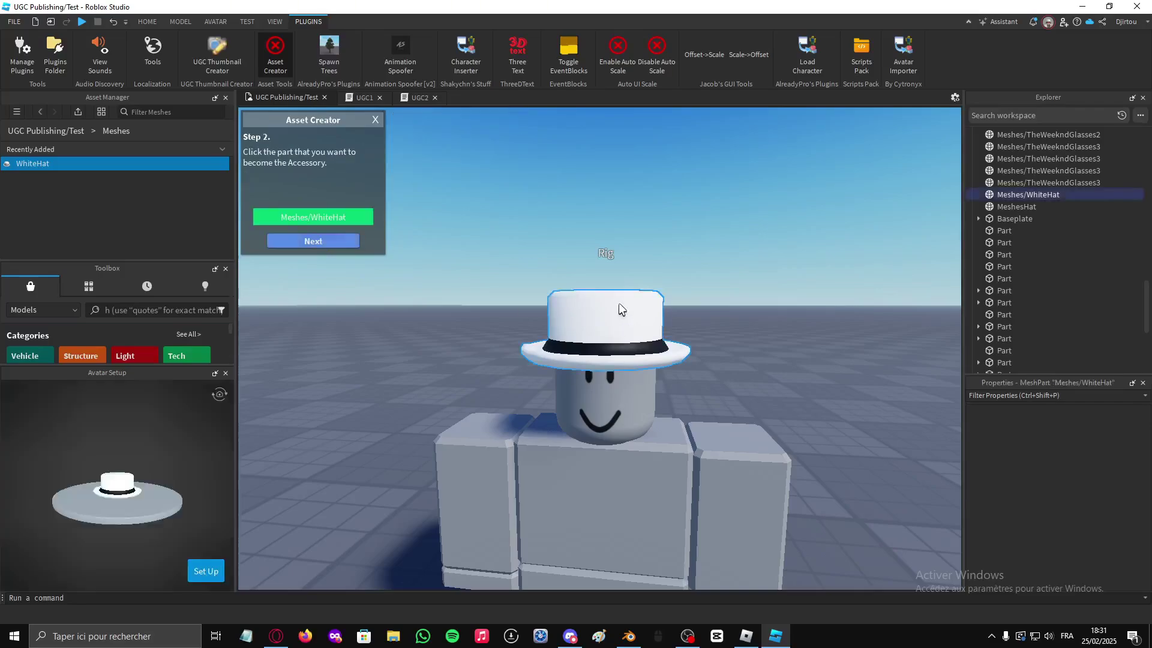
{"action": "left_click", "coordinate": [313, 242]}
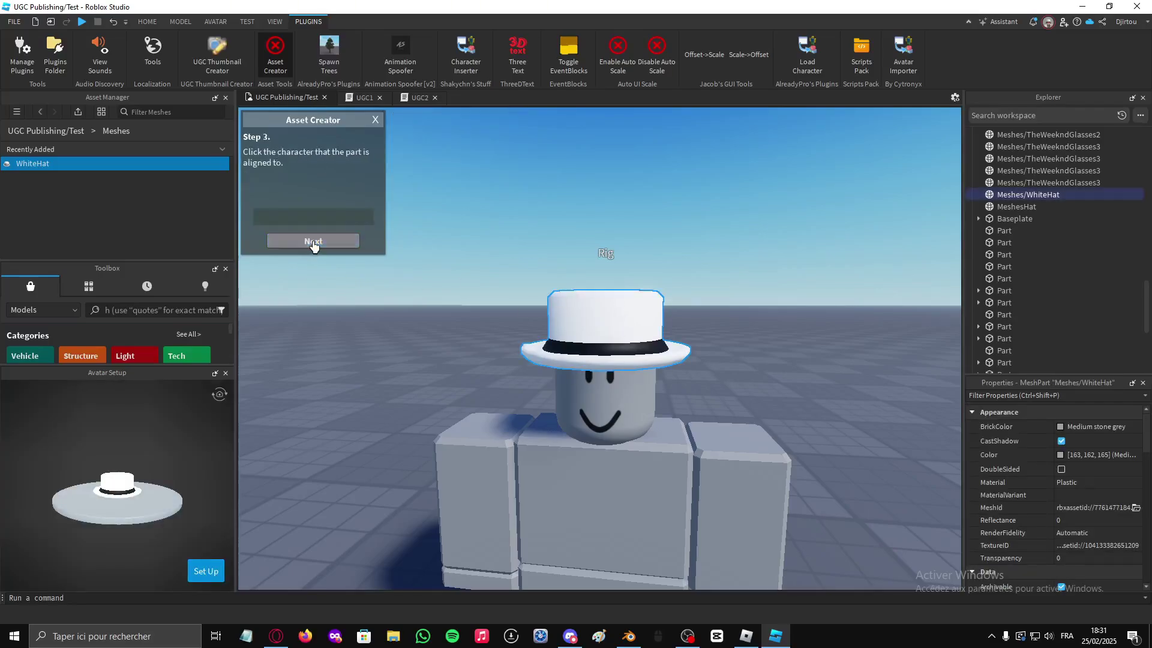
Pick the Rig as character, Hat attachment and Classic type, then finish the accessory.
{"action": "left_click", "coordinate": [625, 408]}
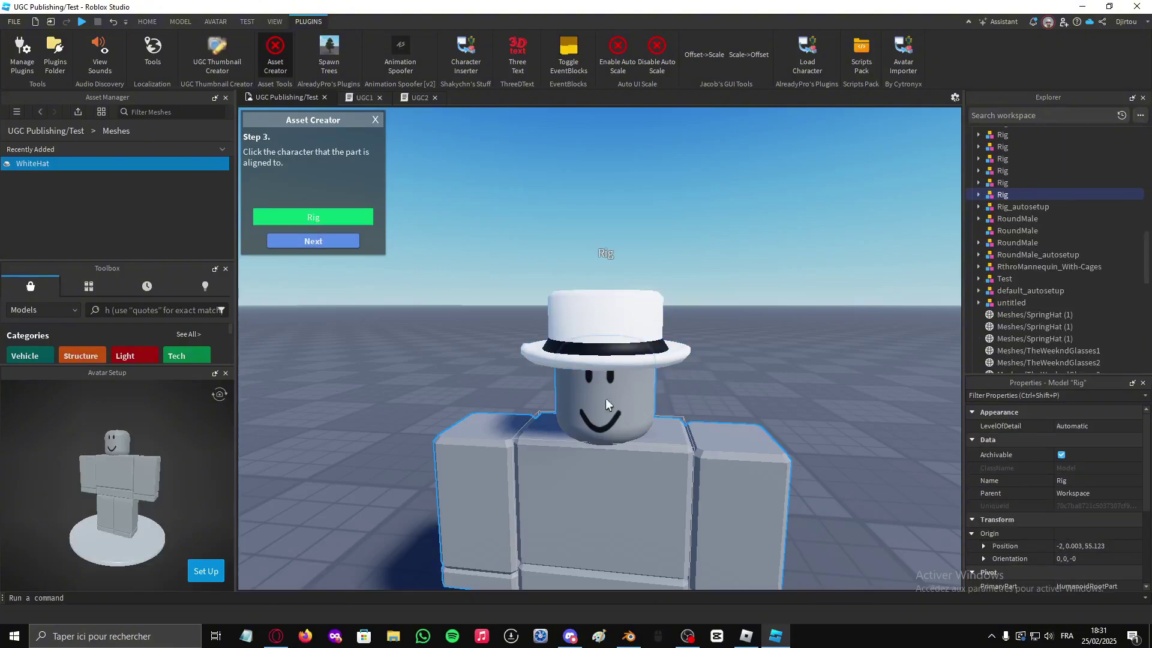
{"action": "left_click", "coordinate": [321, 241]}
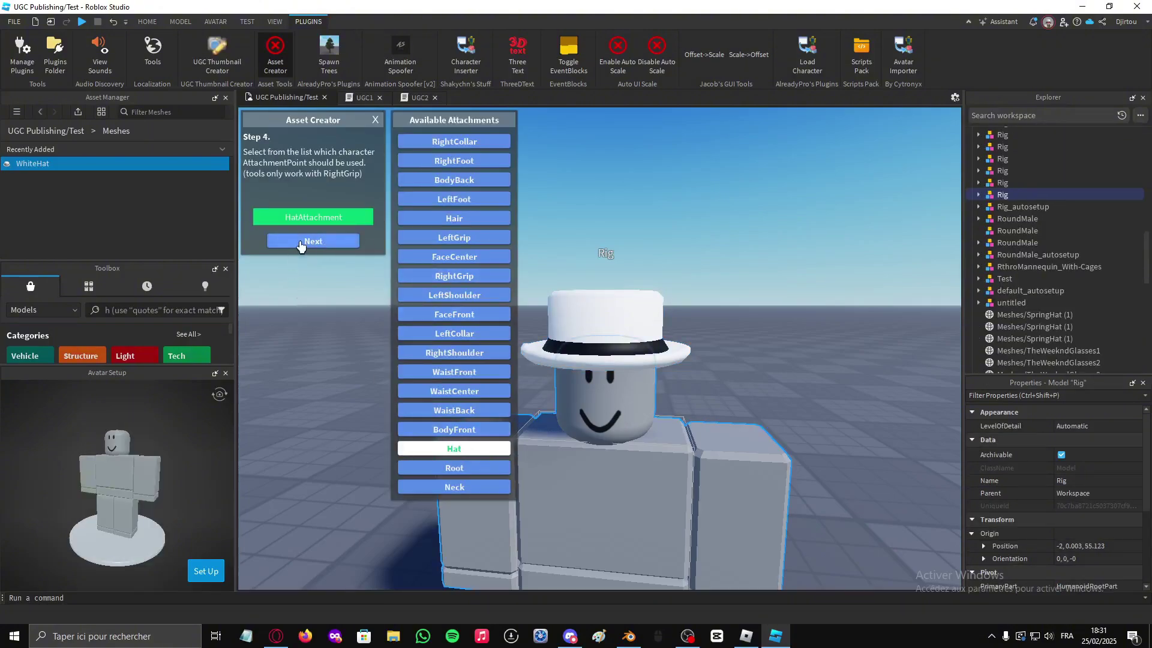
{"action": "left_click", "coordinate": [312, 242]}
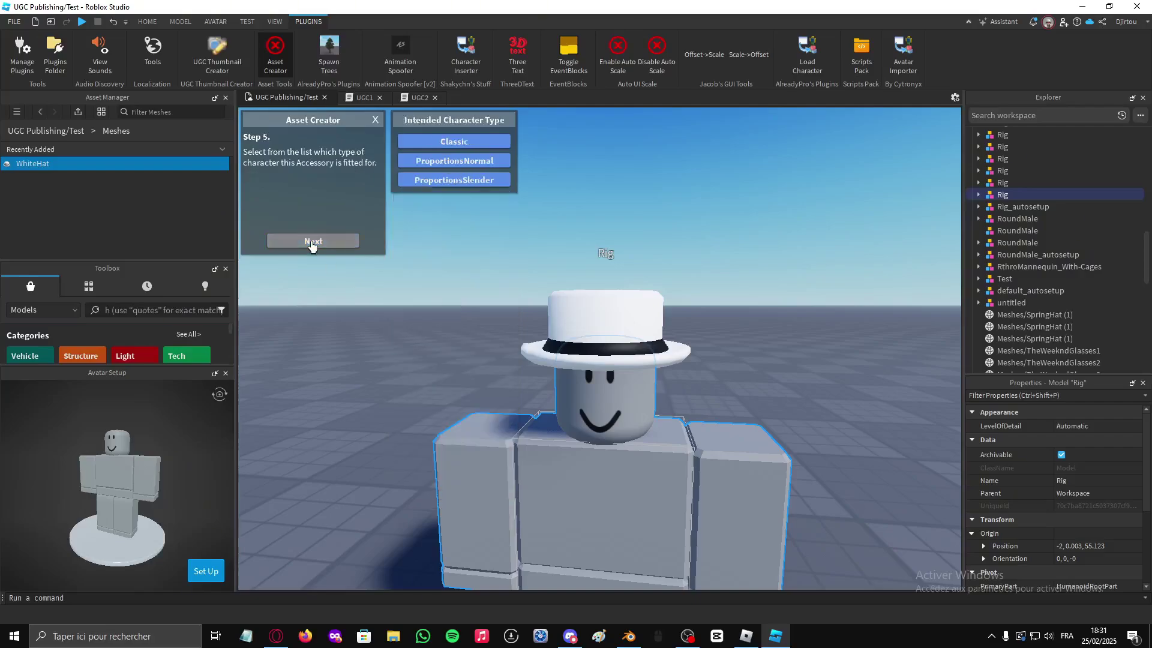
{"action": "left_click", "coordinate": [454, 143]}
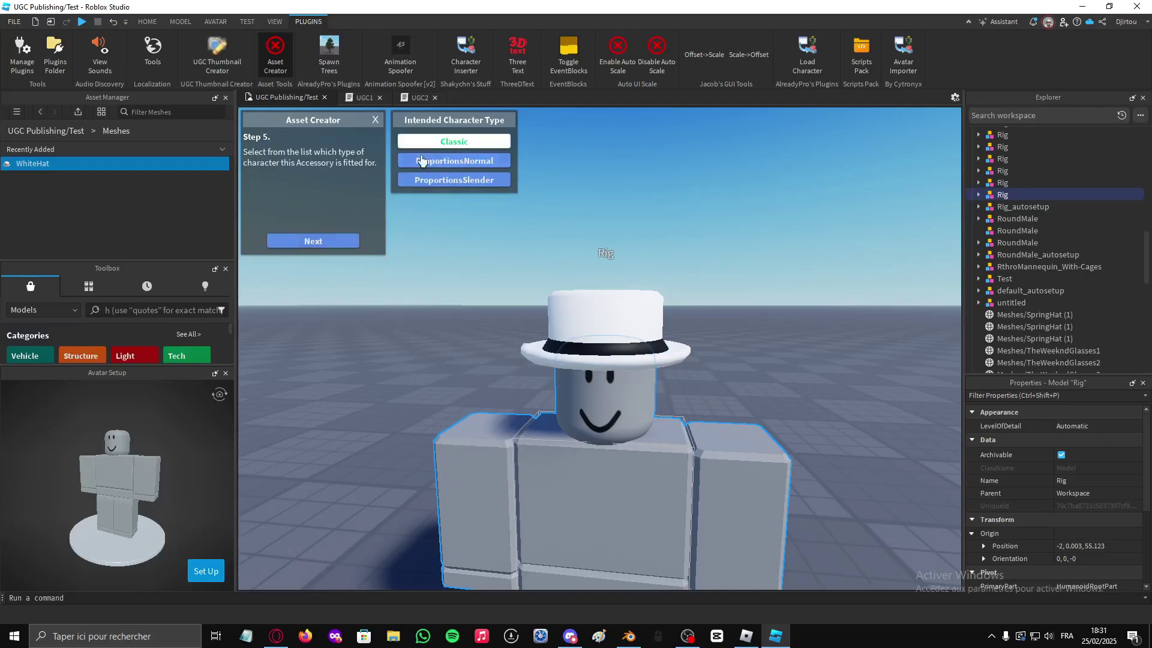
{"action": "left_click", "coordinate": [322, 243]}
{"action": "left_click", "coordinate": [322, 243]}
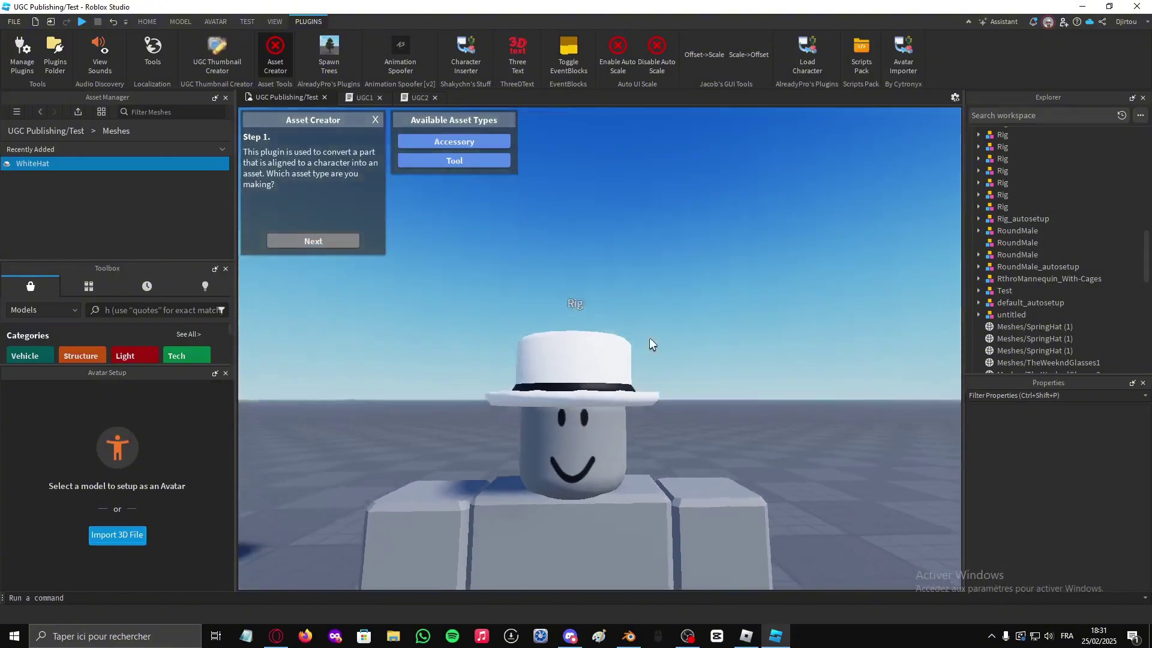
{"action": "right_click_drag", "start_coordinate": [649, 337], "coordinate": [649, 338]}
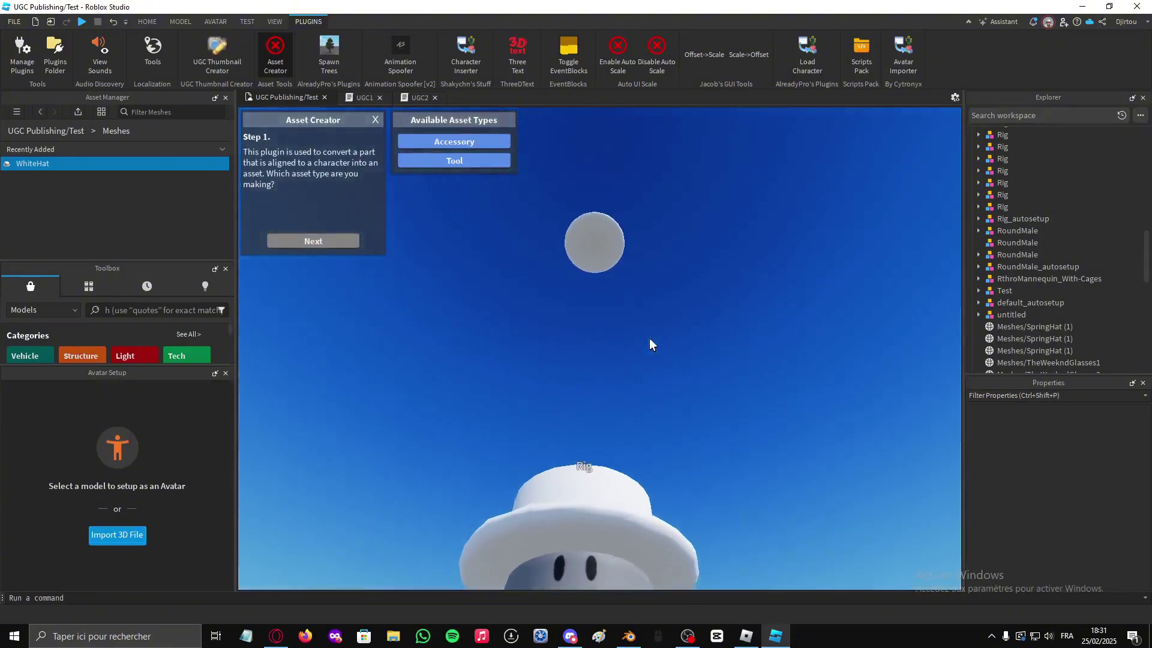
{"action": "left_click", "coordinate": [98, 22]}
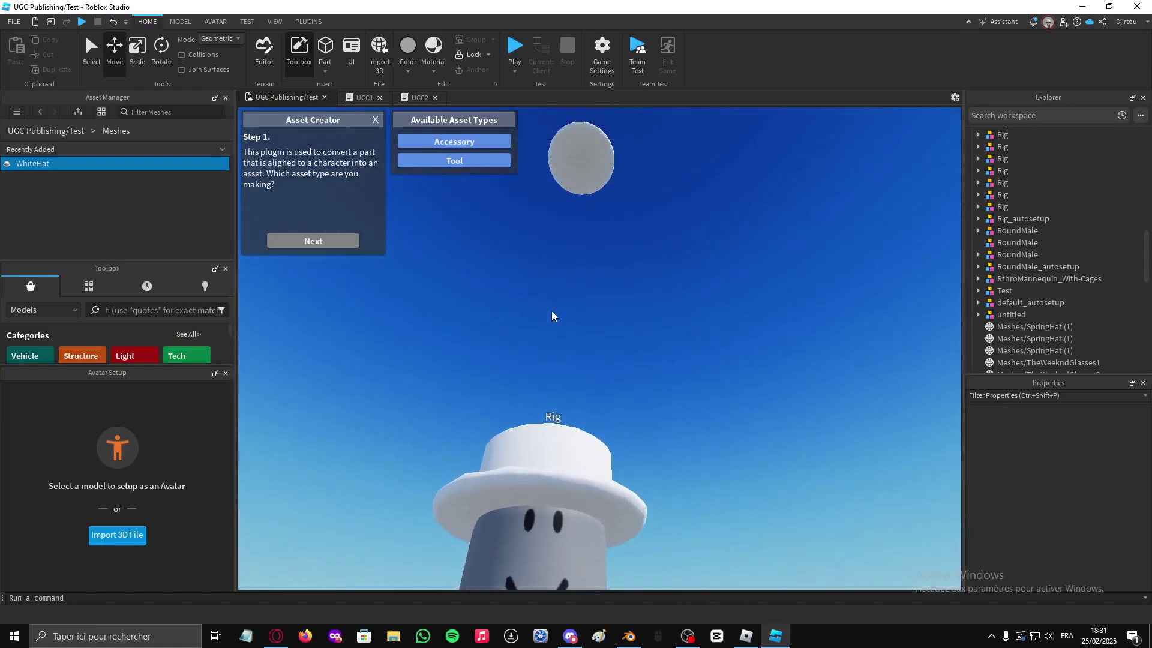
Focus on the hat, then rename WhiteHatAccessory in Explorer to 'White Gentleman Hat'.
{"action": "left_click", "coordinate": [580, 159]}
{"action": "right_click_drag", "start_coordinate": [640, 193], "coordinate": [640, 193]}
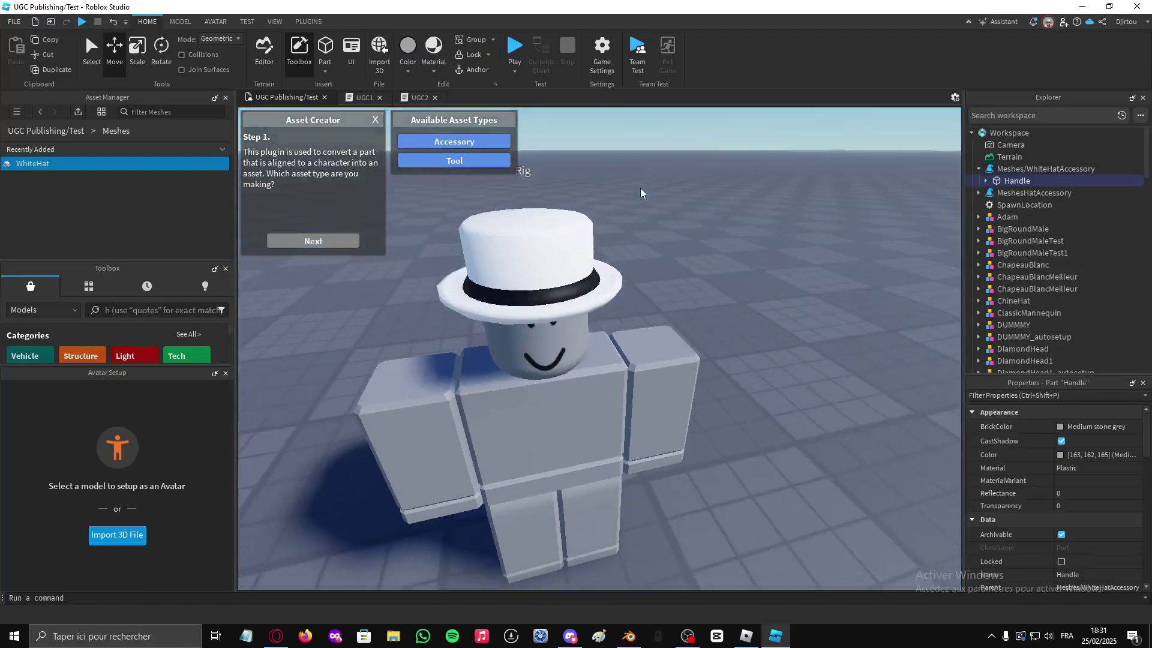
{"action": "key", "text": "f"}
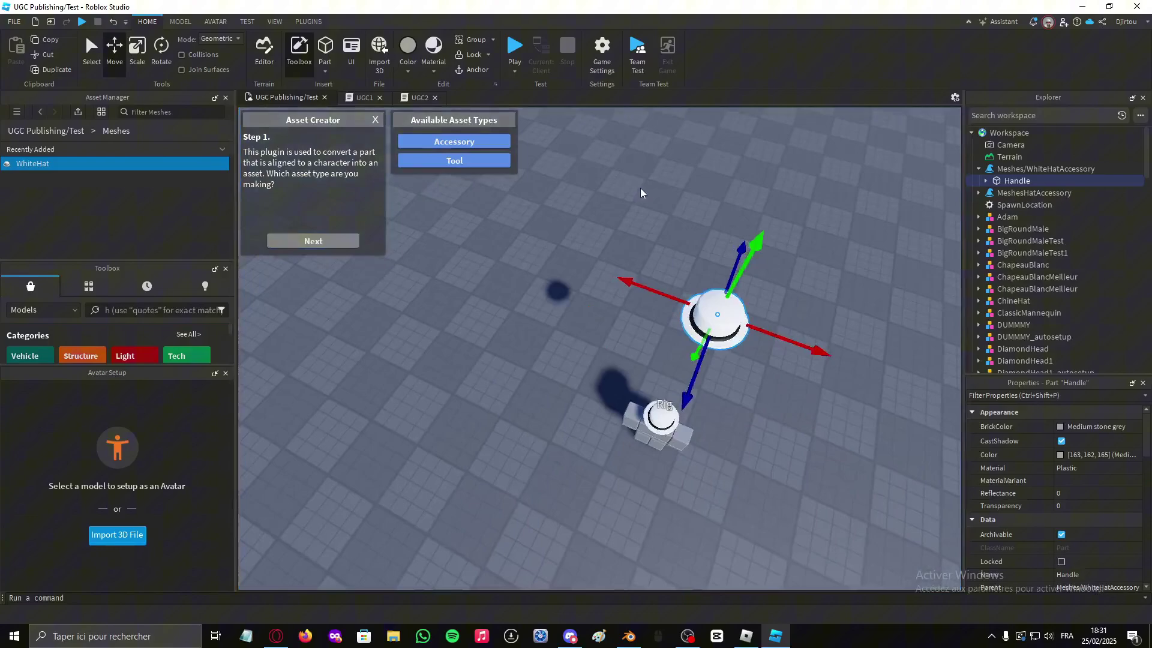
{"action": "scroll", "coordinate": [640, 187], "scroll_direction": "down", "scroll_amount": 5}
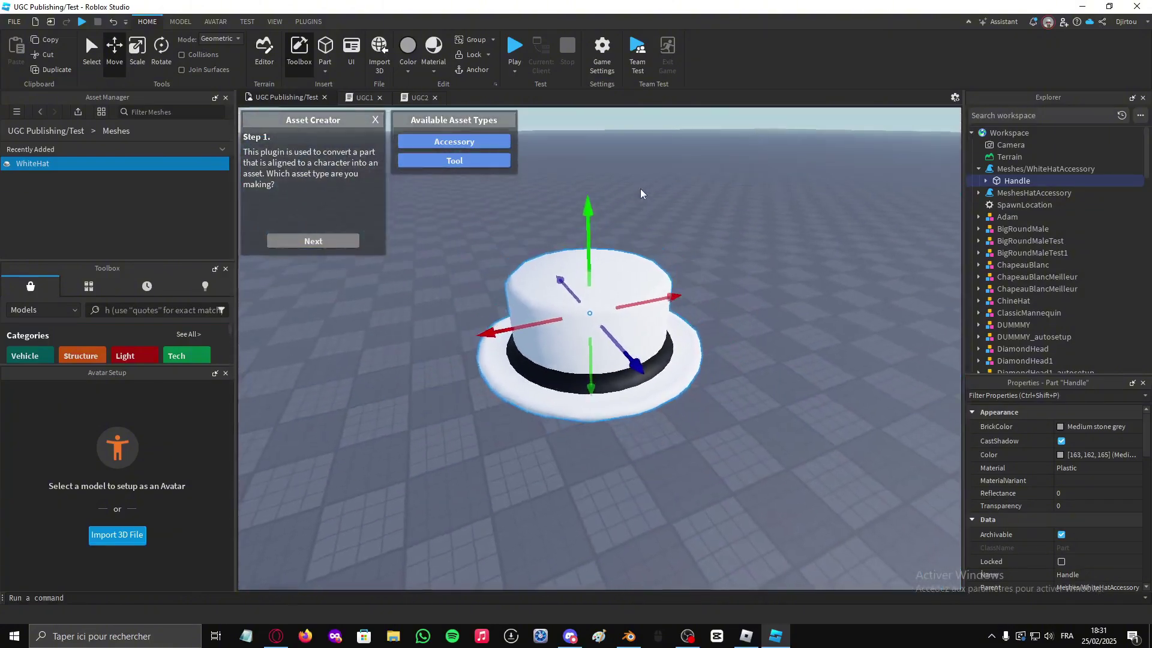
{"action": "left_click", "coordinate": [978, 168]}
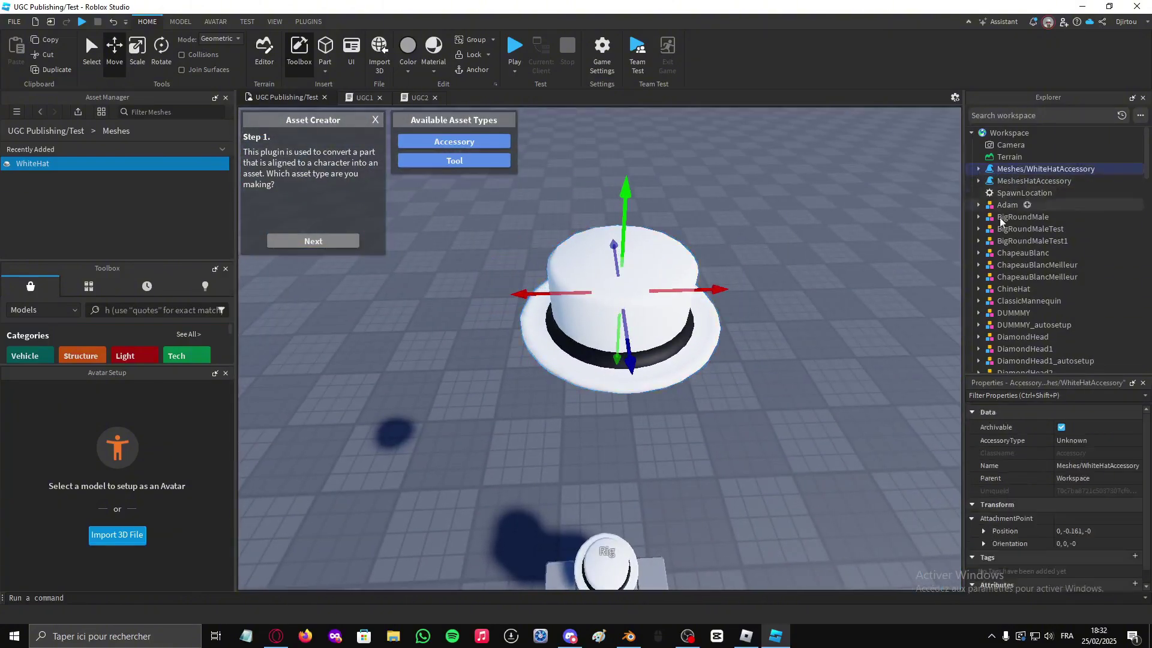
{"action": "left_click", "coordinate": [1026, 170]}
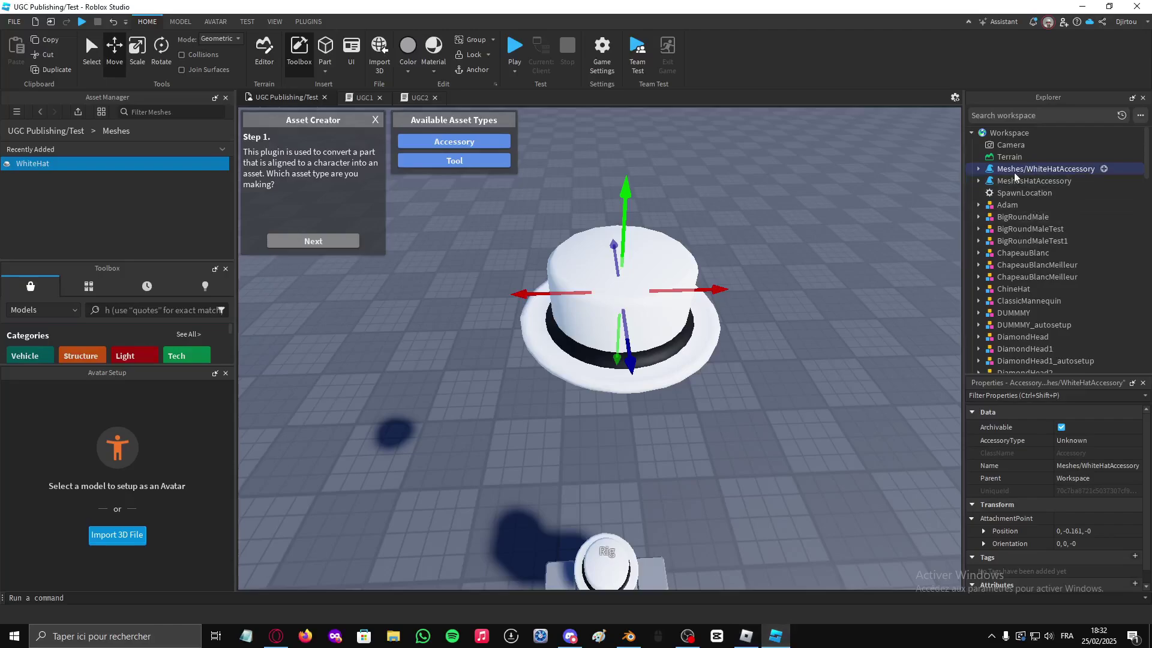
{"action": "left_click", "coordinate": [1017, 171]}
{"action": "type", "text": "White Gentleman Hat"}
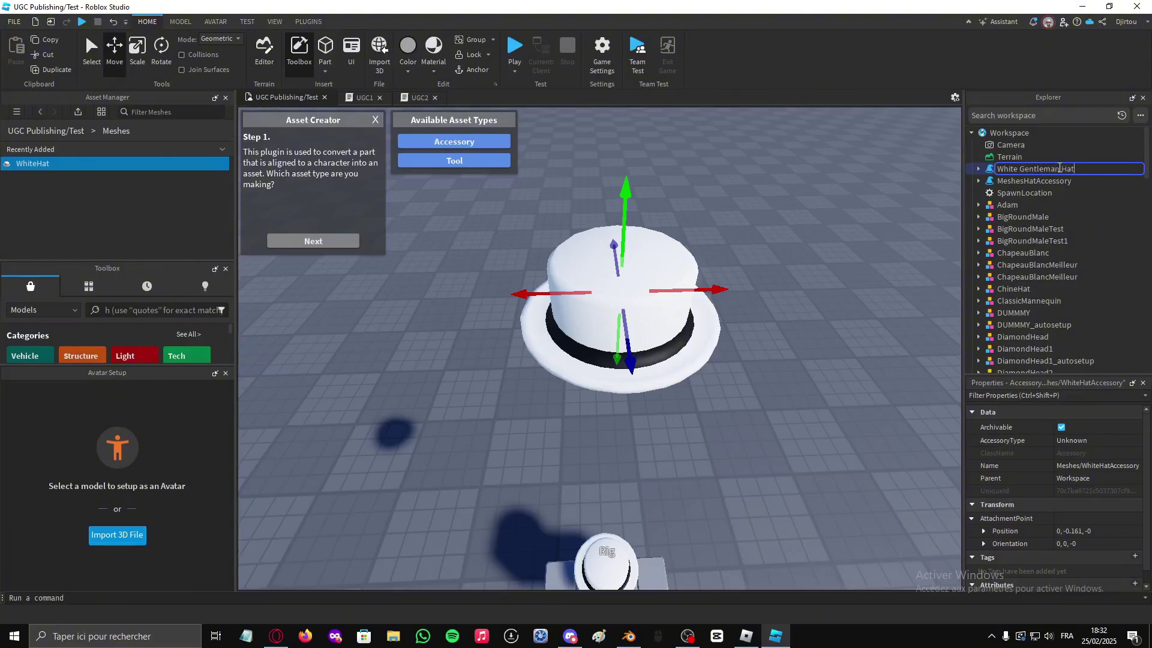
{"action": "key", "text": "Return"}
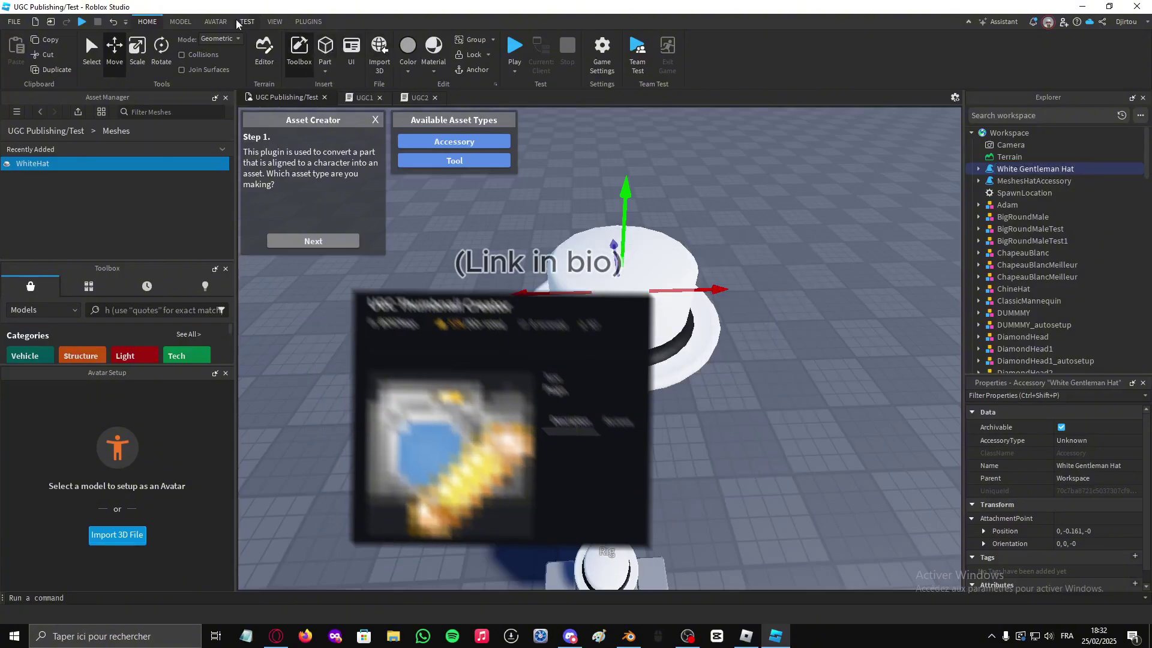
Launch the UGC Thumbnail Creator plugin and frame the hat by focusing and zooming.
{"action": "left_click", "coordinate": [192, 22]}
{"action": "left_click", "coordinate": [247, 22]}
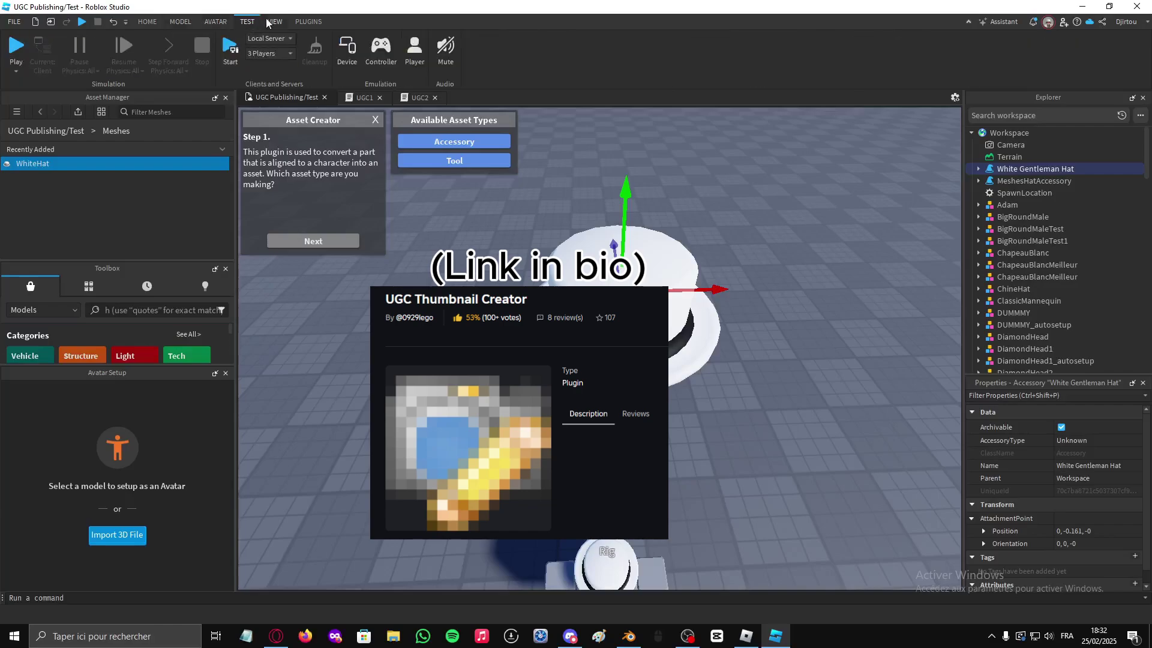
{"action": "left_click", "coordinate": [308, 21]}
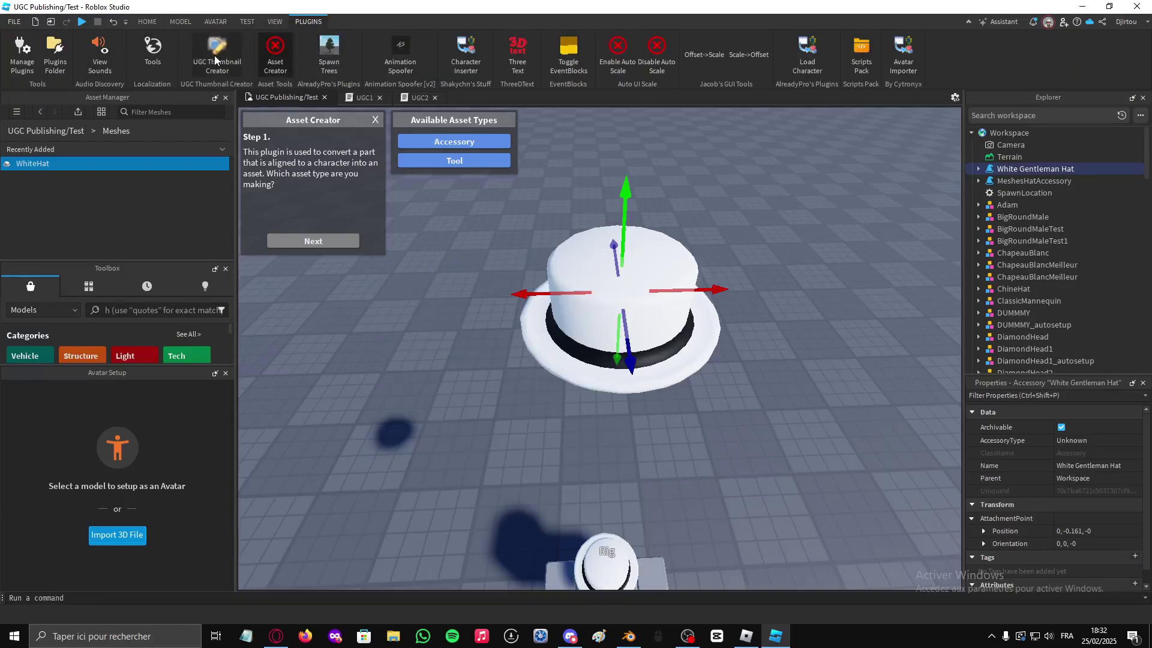
{"action": "left_click", "coordinate": [225, 55]}
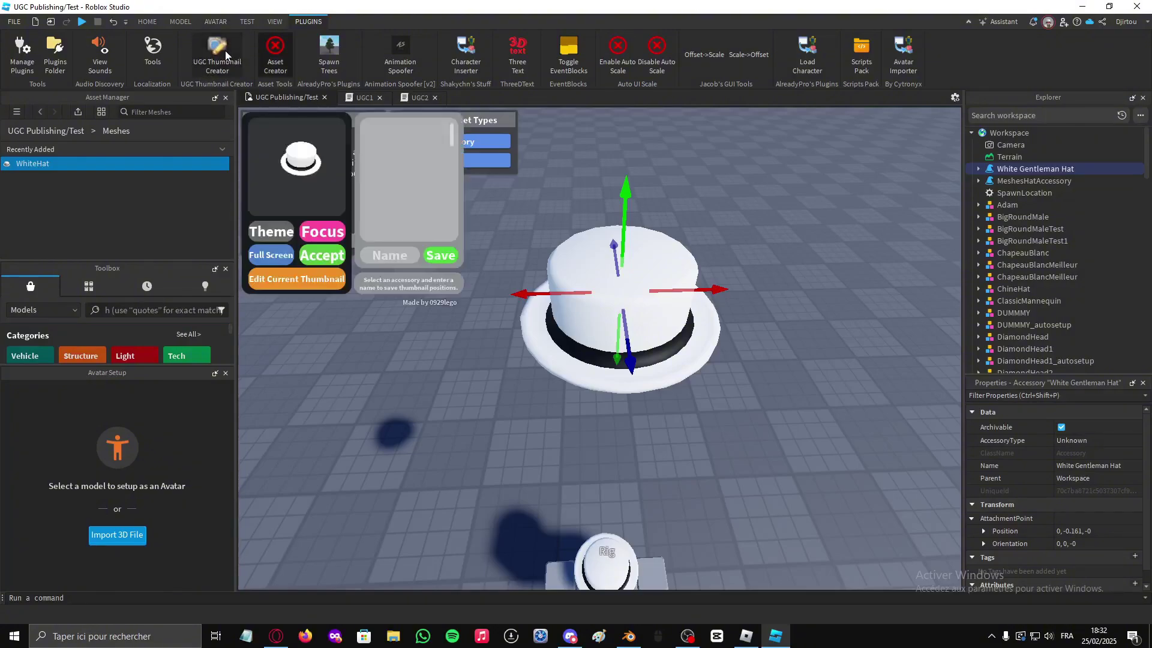
{"action": "key", "text": "f"}
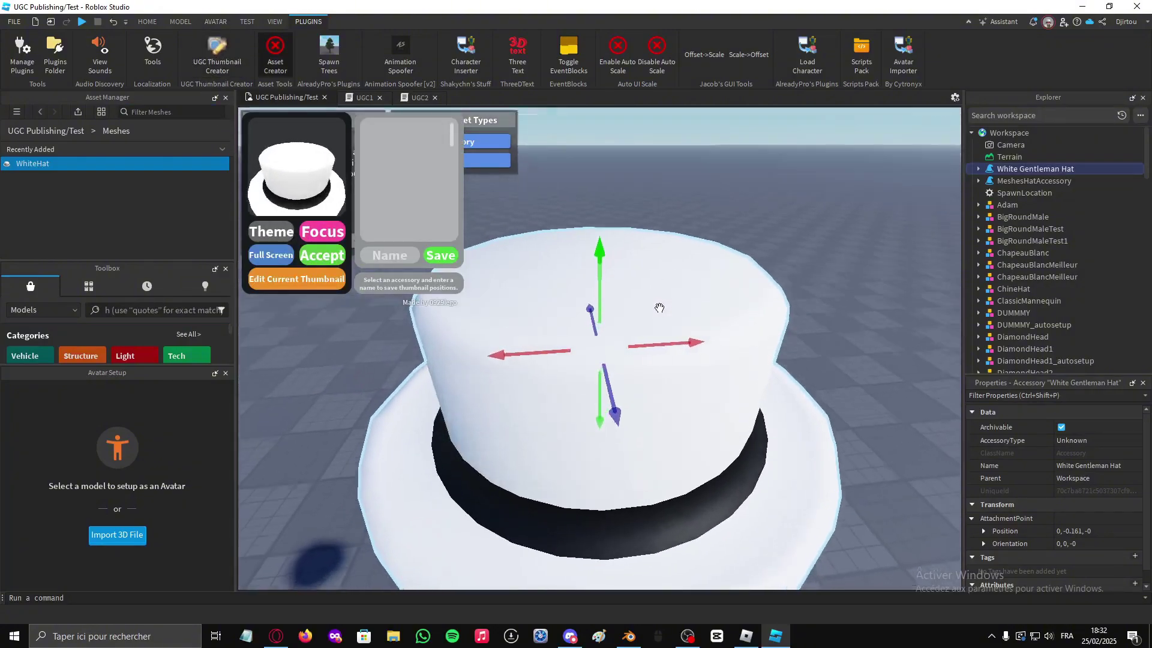
{"action": "right_click_drag", "start_coordinate": [659, 308], "coordinate": [659, 308]}
{"action": "scroll", "coordinate": [659, 308], "scroll_direction": "down", "scroll_amount": 2}
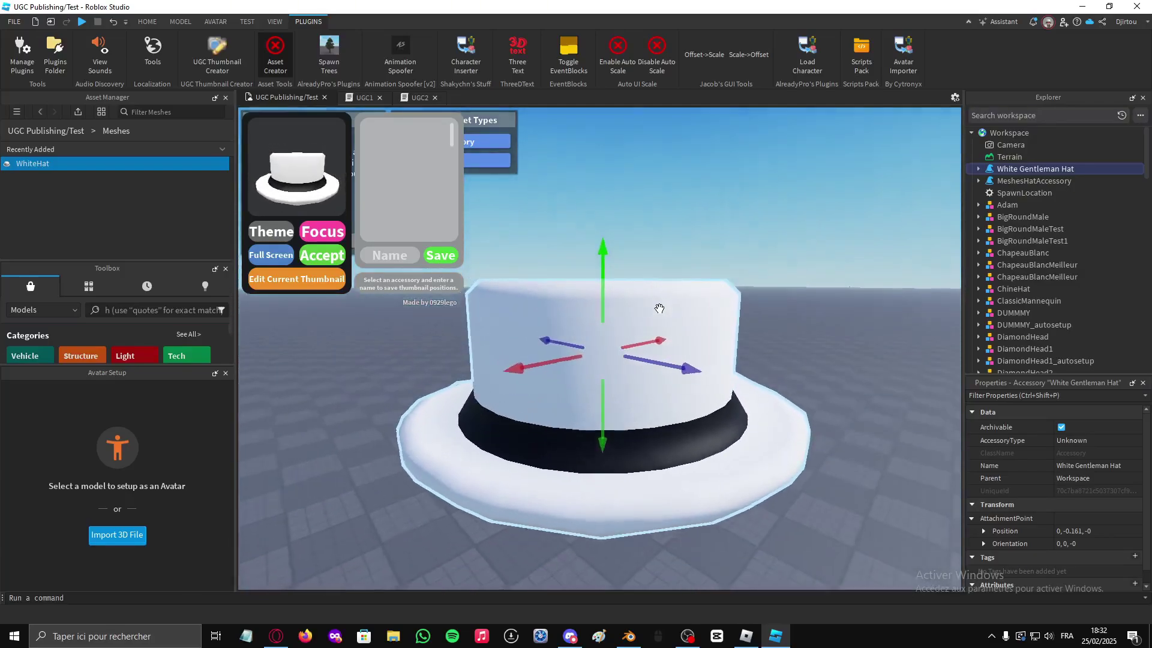
{"action": "scroll", "coordinate": [659, 307], "scroll_direction": "up", "scroll_amount": 2}
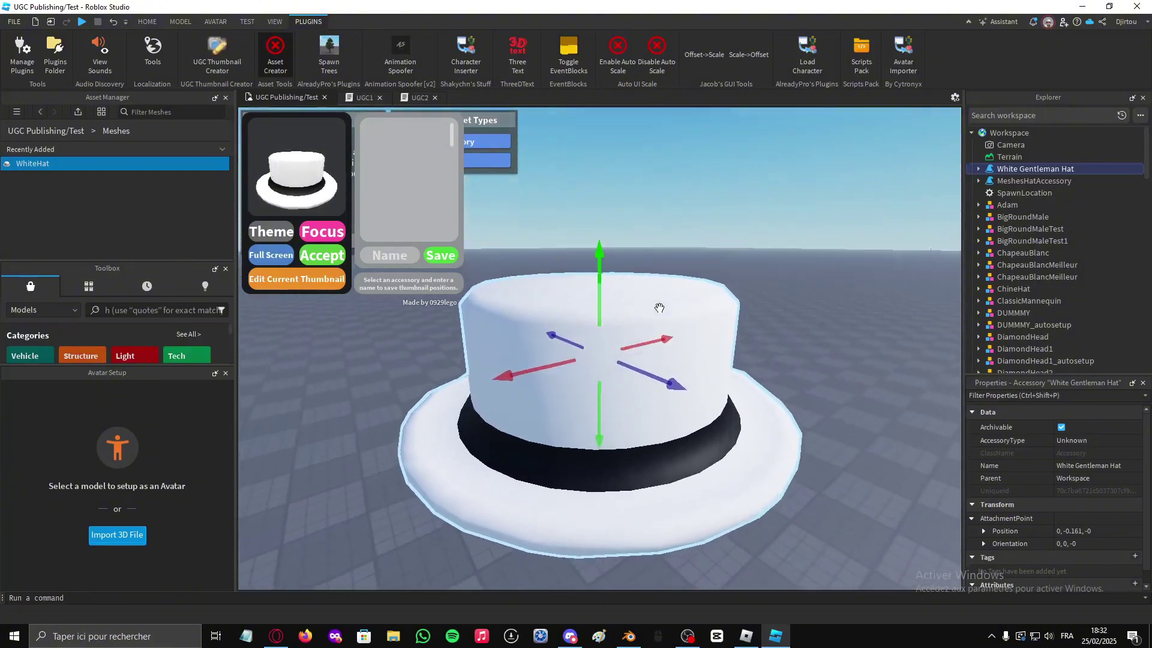
{"action": "scroll", "coordinate": [659, 308], "scroll_direction": "up", "scroll_amount": 3}
{"action": "scroll", "coordinate": [660, 308], "scroll_direction": "down", "scroll_amount": 2}
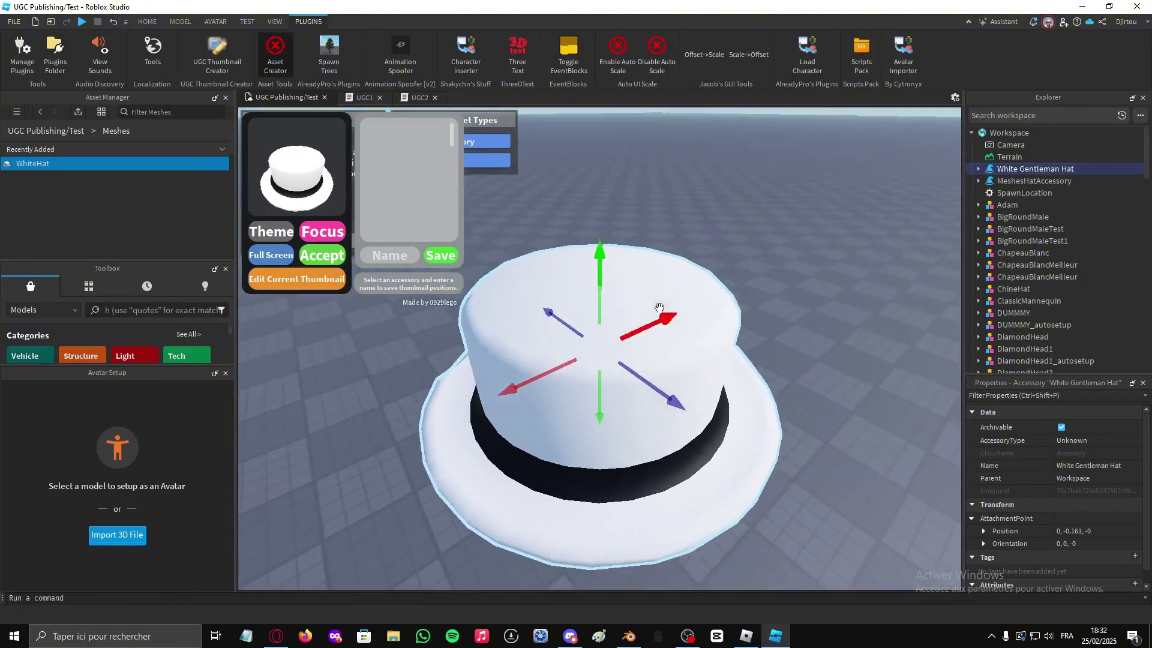
{"action": "scroll", "coordinate": [659, 308], "scroll_direction": "down", "scroll_amount": 1}
{"action": "scroll", "coordinate": [659, 308], "scroll_direction": "down", "scroll_amount": 2}
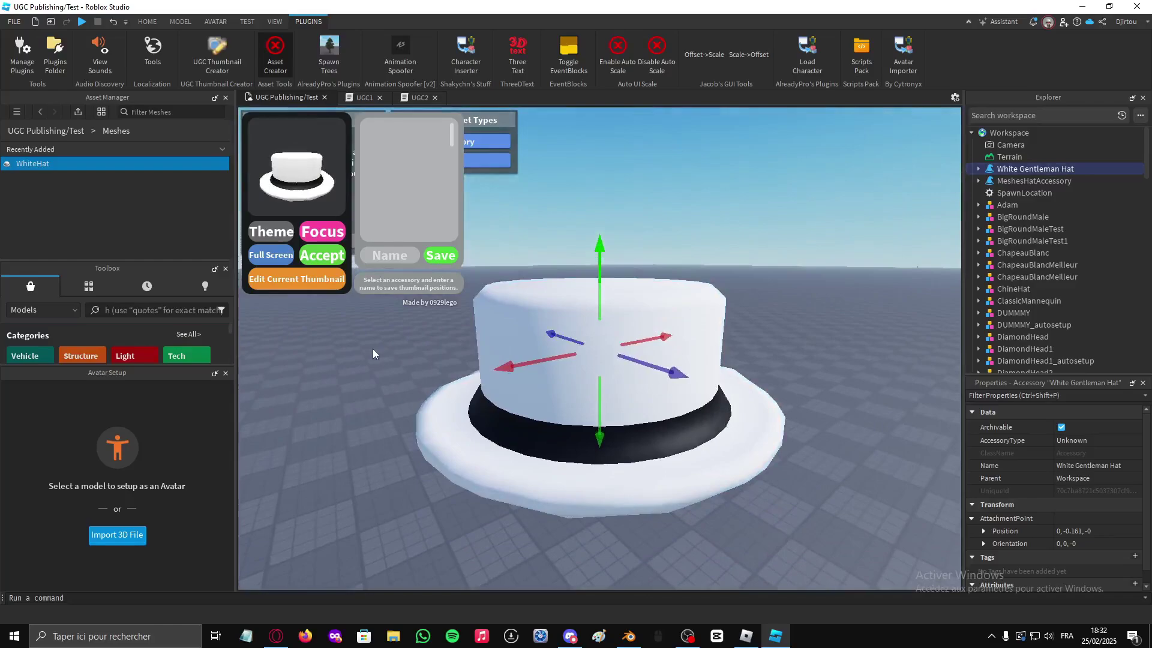
Edit the hat's current thumbnail and accept the framed view.
{"action": "left_click", "coordinate": [277, 286]}
{"action": "left_click", "coordinate": [978, 169]}
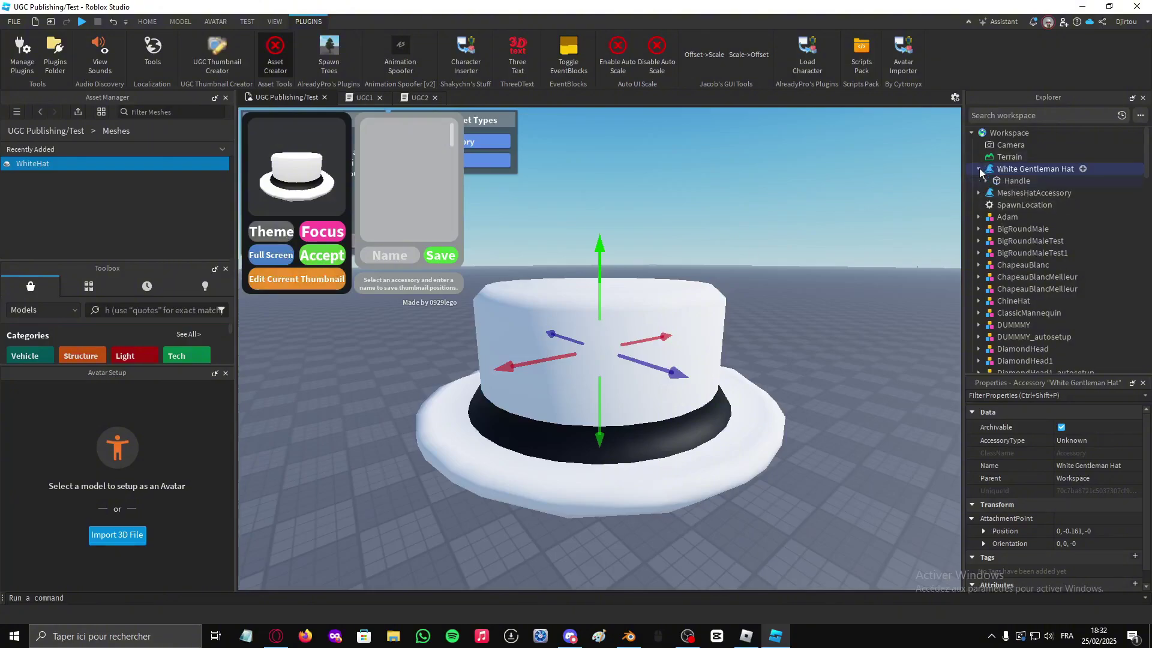
{"action": "left_click", "coordinate": [978, 169]}
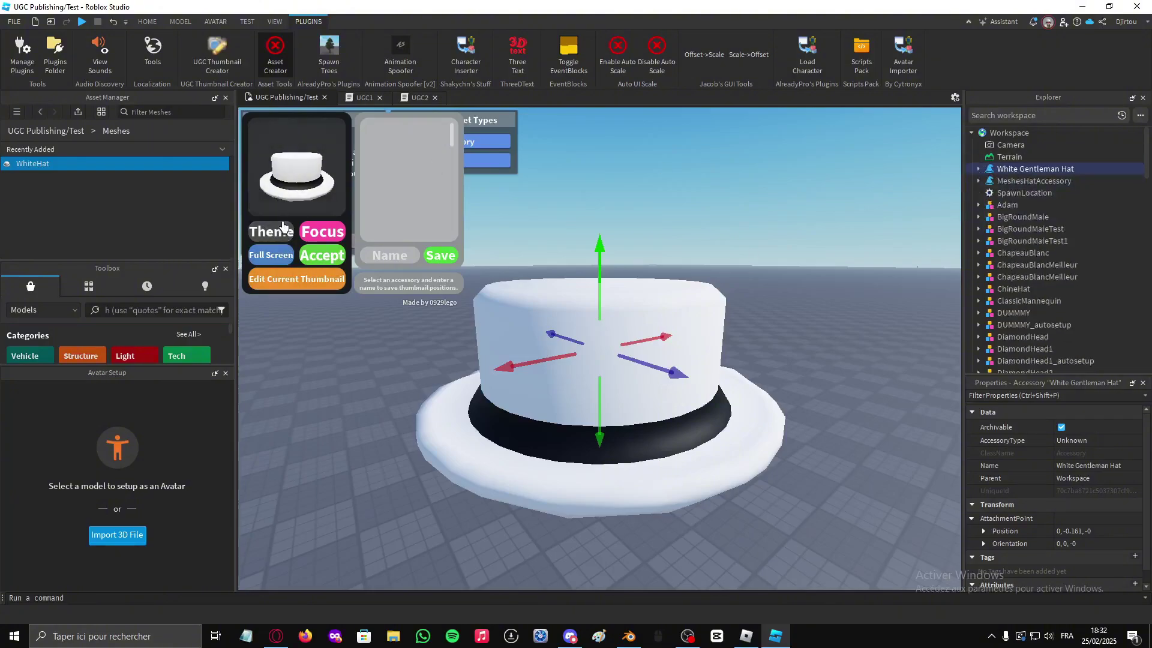
{"action": "left_click", "coordinate": [322, 255]}
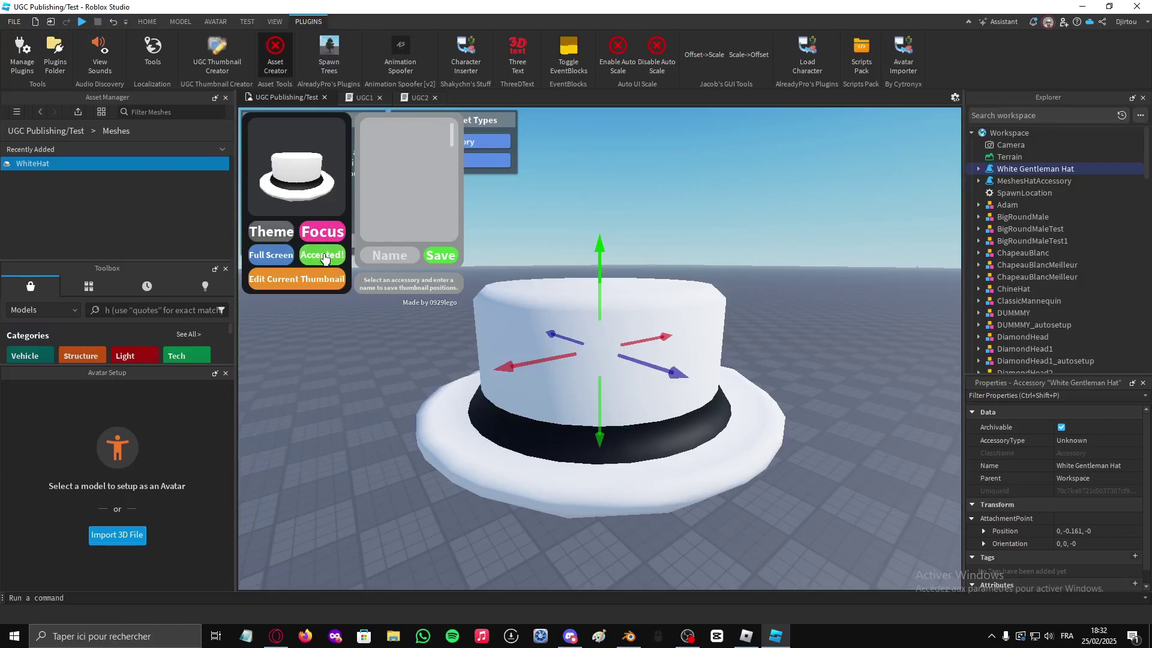
{"action": "left_click", "coordinate": [324, 280]}
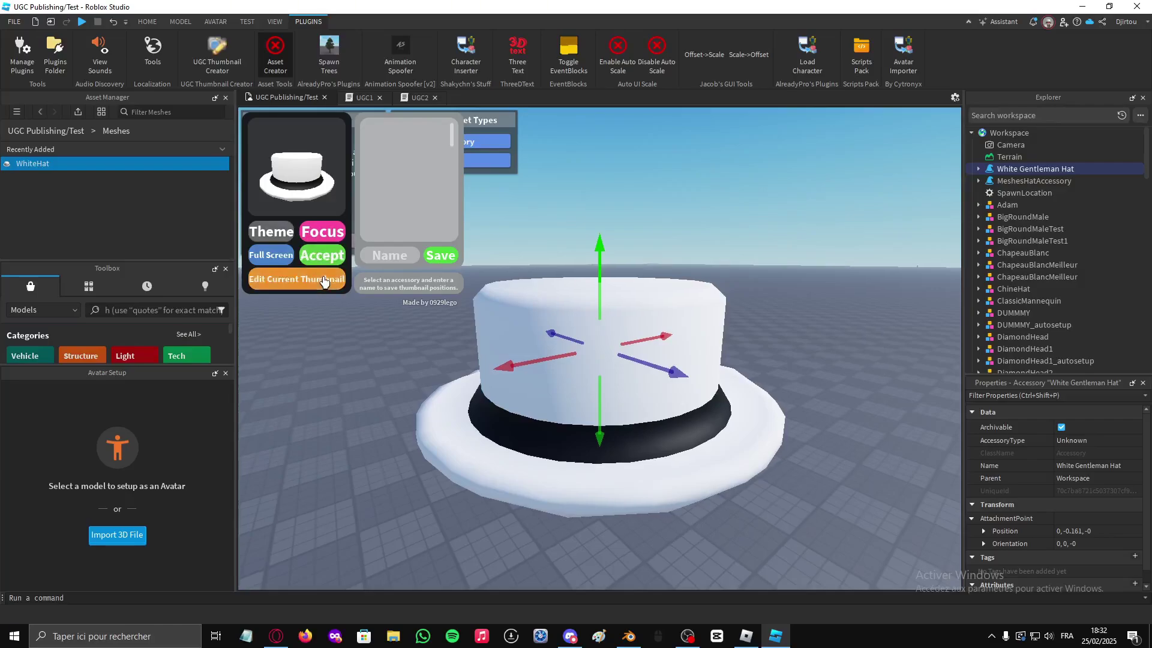
{"action": "left_click", "coordinate": [979, 169]}
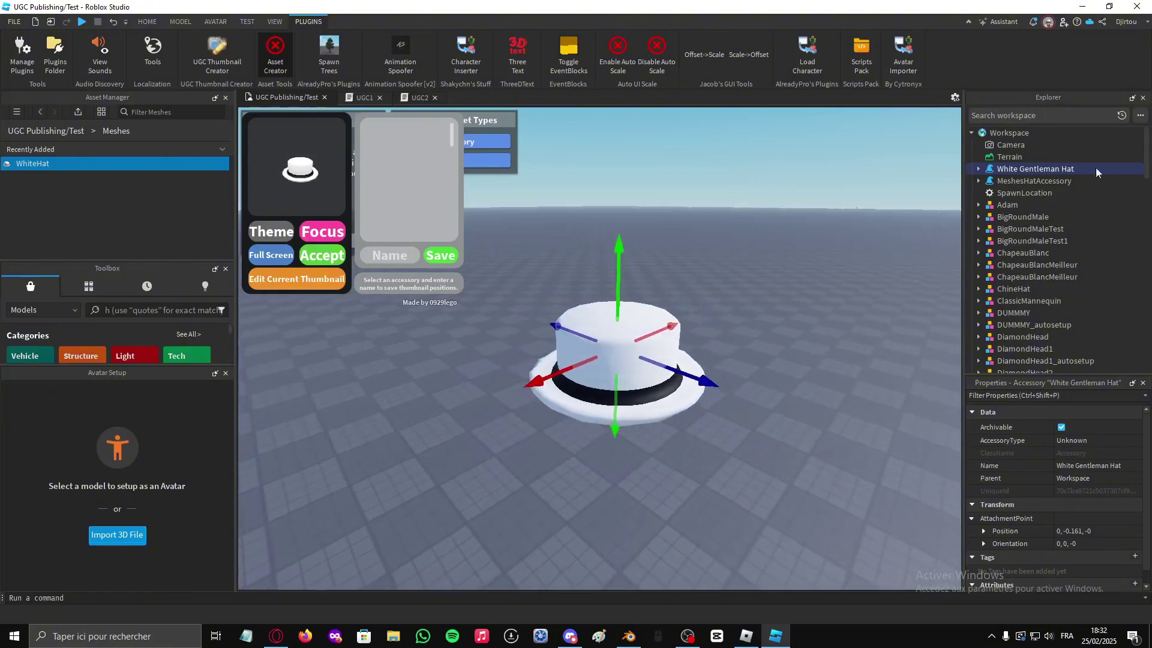
Save the White Gentleman Hat to Roblox as an Avatar Item in the Hat asset category.
{"action": "right_click", "coordinate": [1019, 169]}
{"action": "mouse_move", "coordinate": [1051, 350]}
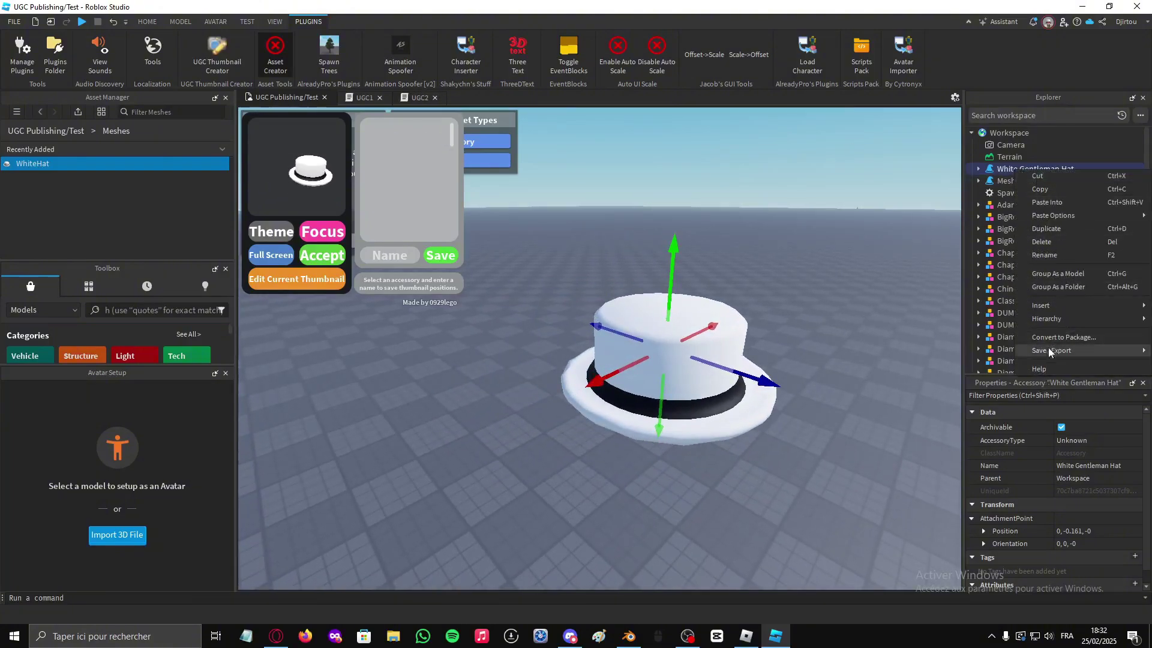
{"action": "left_click", "coordinate": [966, 350]}
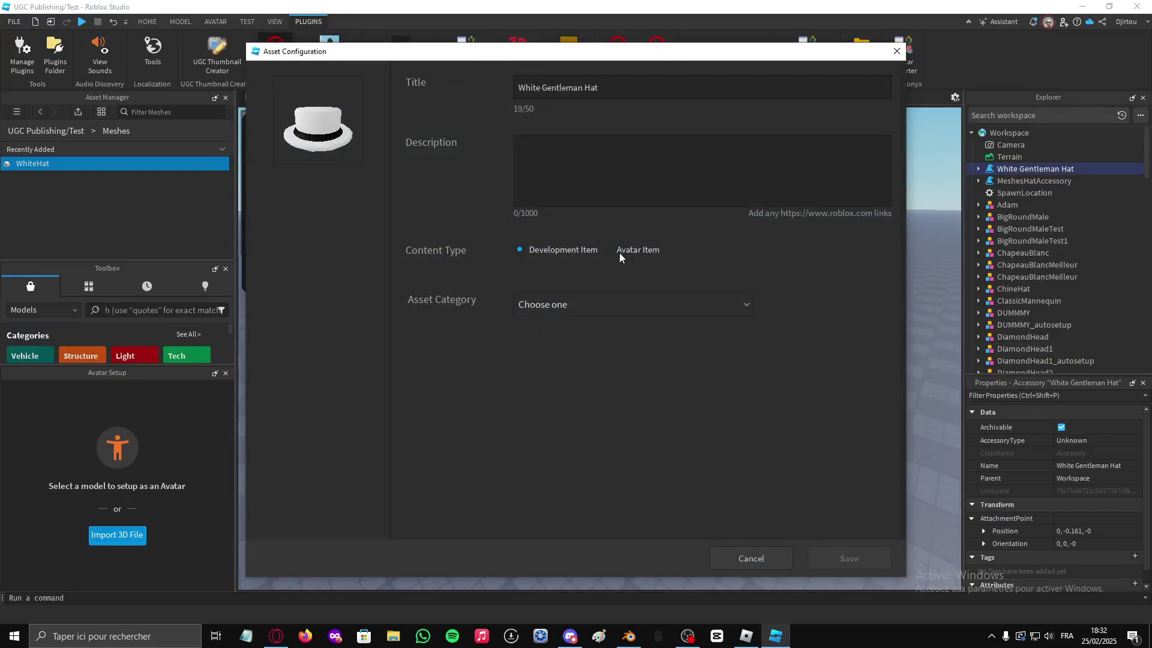
{"action": "left_click", "coordinate": [570, 304]}
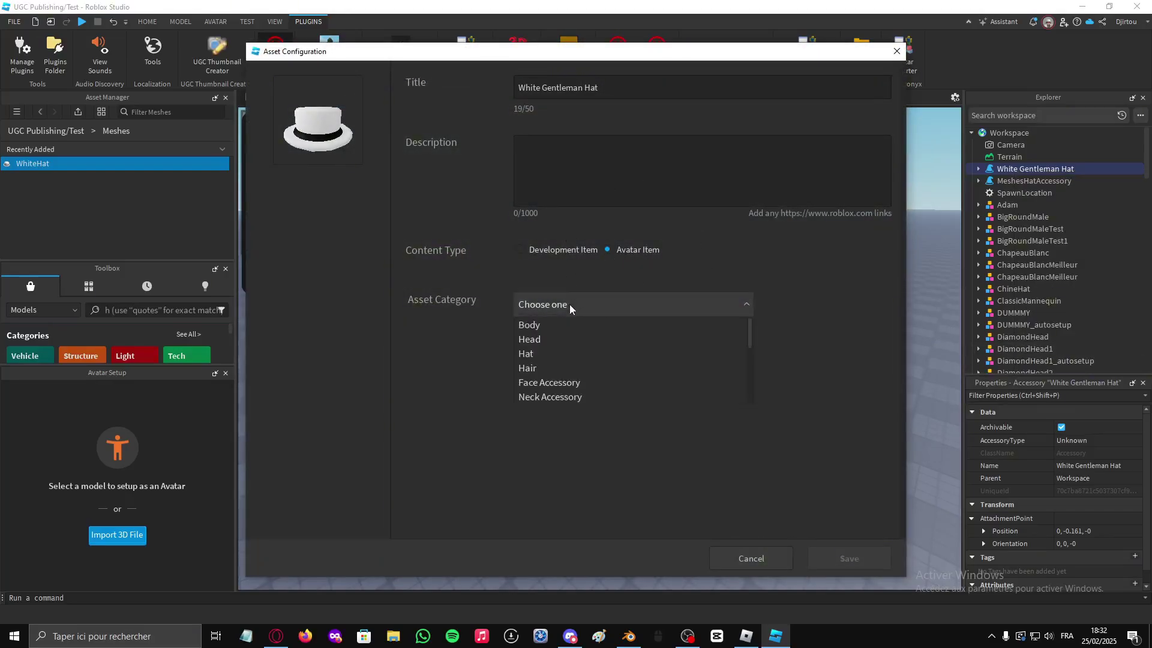
{"action": "left_click", "coordinate": [540, 354]}
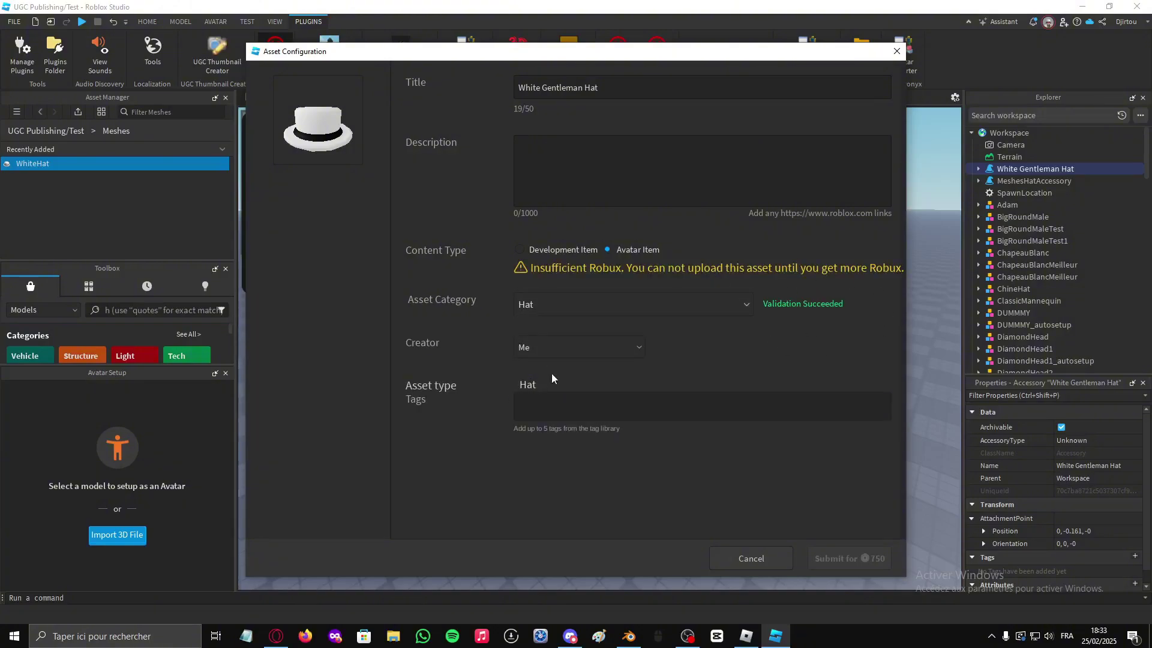
Add the tags Hat, White and Beautiful to the hat's upload form.
{"action": "left_click", "coordinate": [550, 399]}
{"action": "type", "text": "hat"}
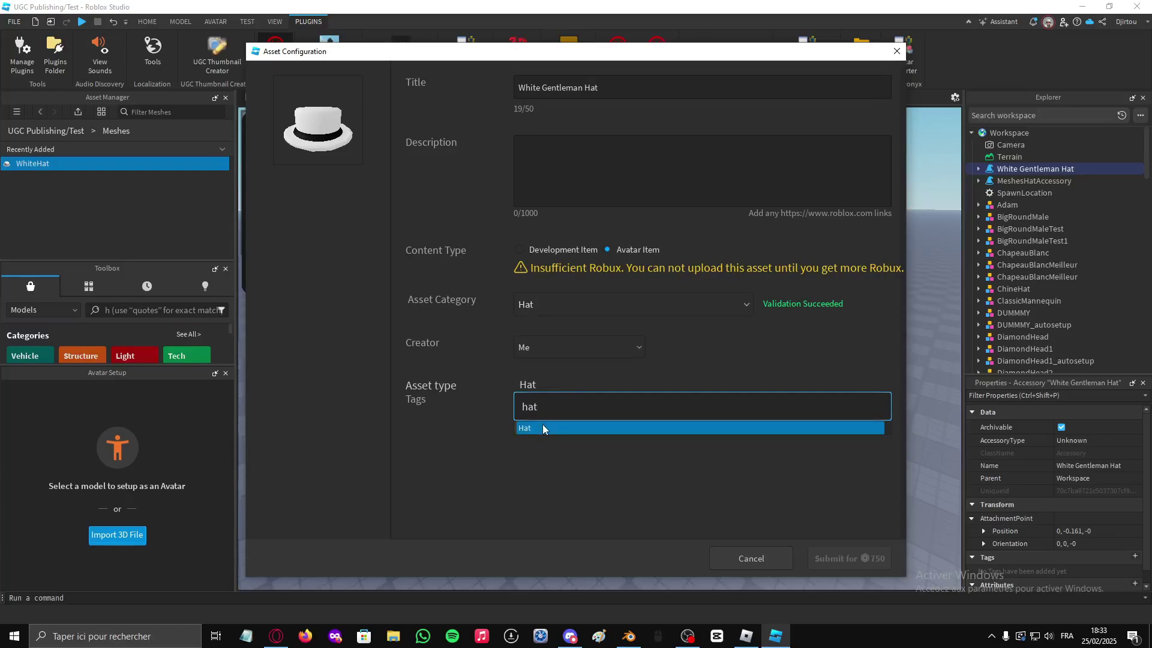
{"action": "left_click", "coordinate": [542, 428]}
{"action": "type", "text": "whi"}
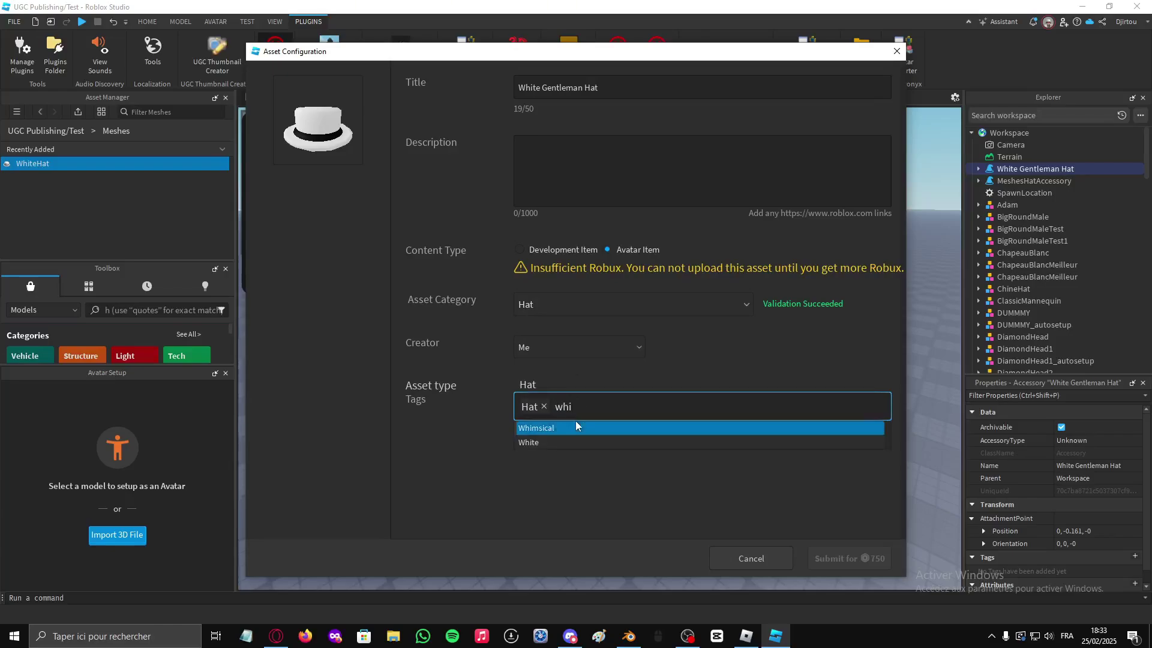
{"action": "left_click", "coordinate": [568, 442]}
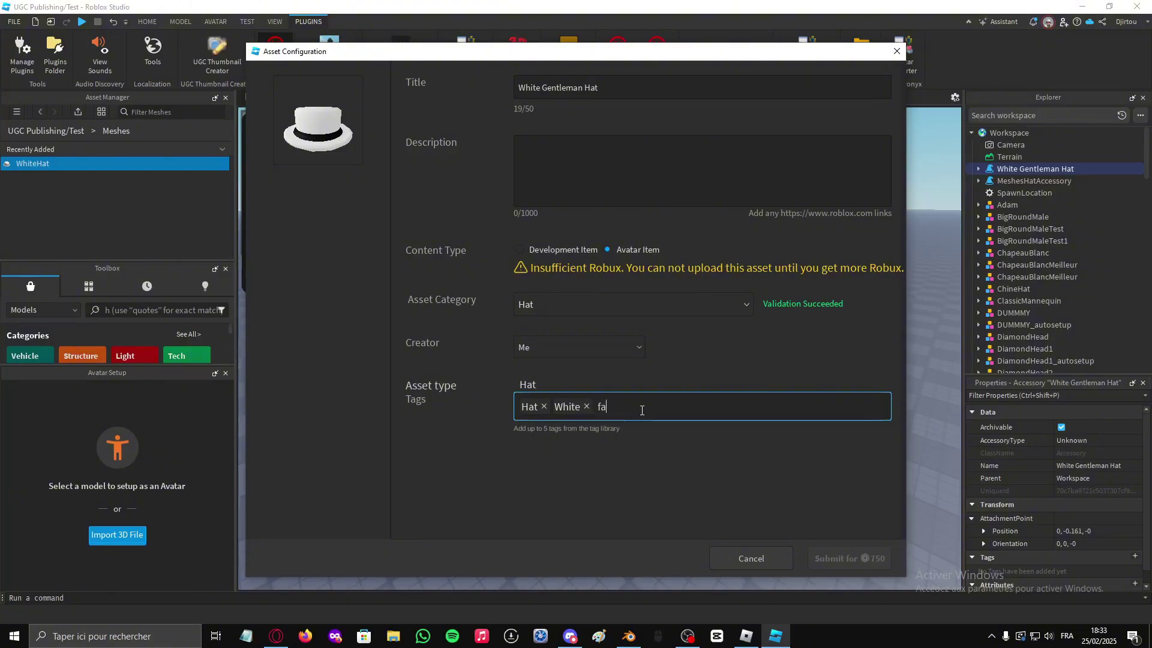
{"action": "type", "text": "sh"}
{"action": "key", "text": "BackSpace"}
{"action": "key", "text": "BackSpace"}
{"action": "key", "text": "BackSpace"}
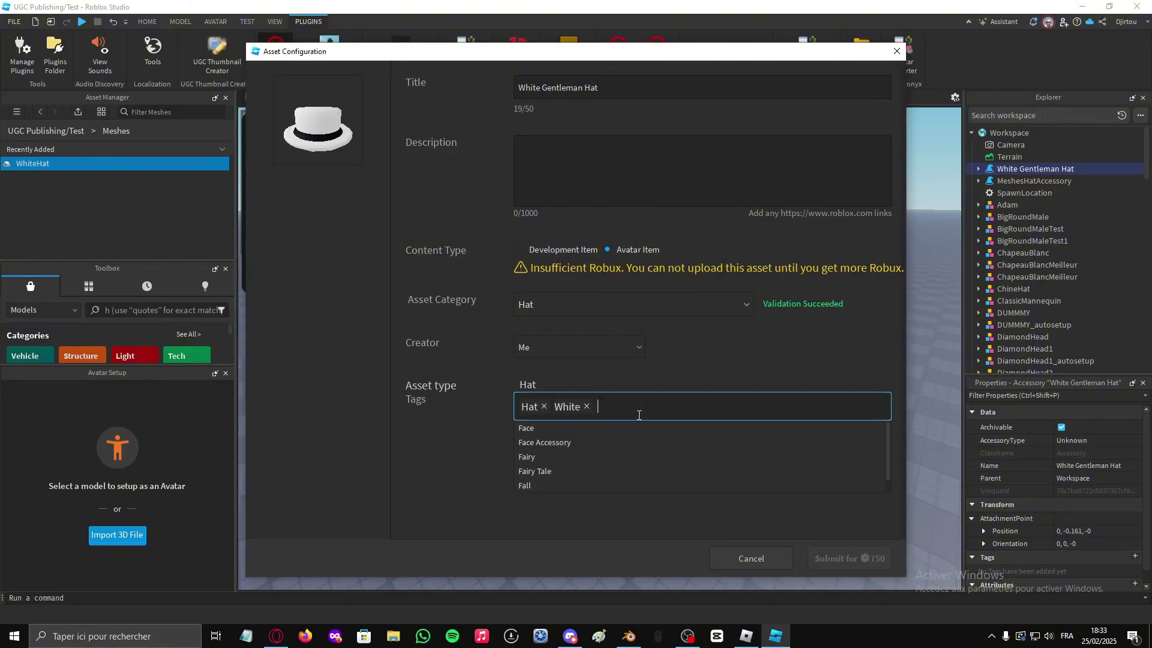
{"action": "type", "text": "bea"}
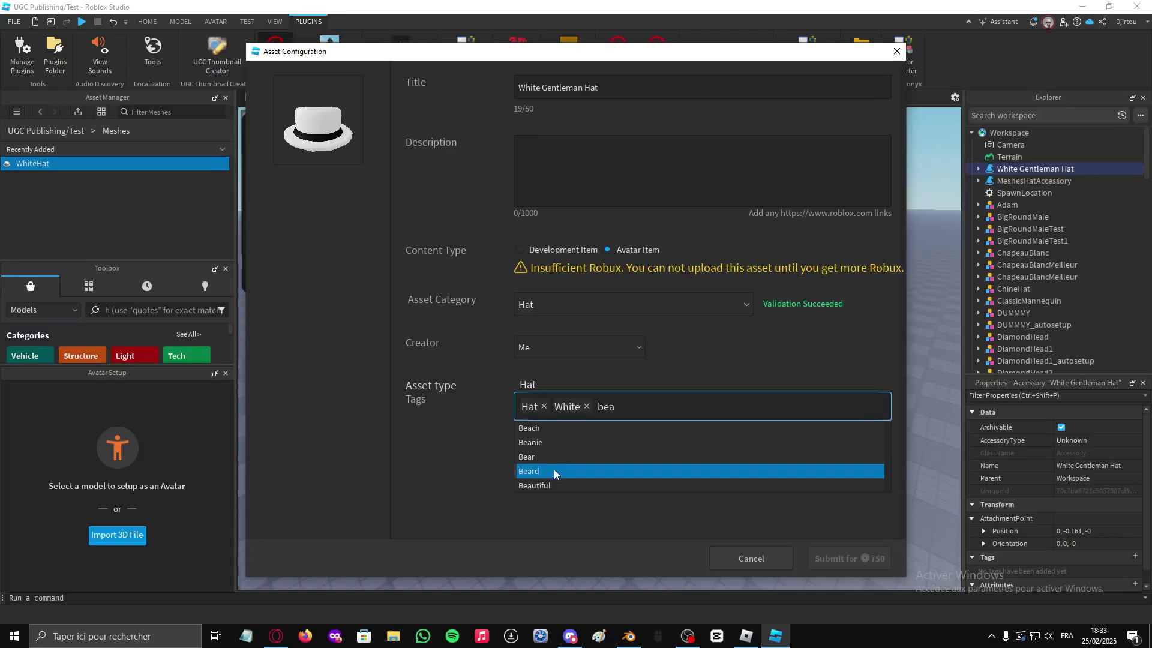
{"action": "left_click", "coordinate": [564, 485]}
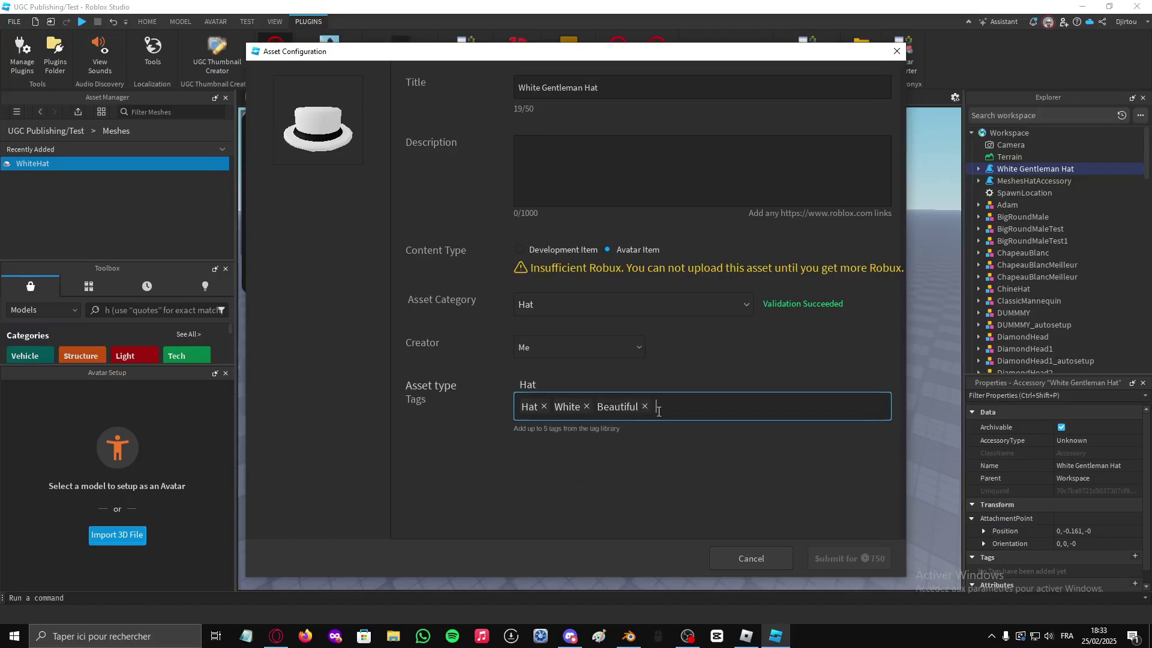
{"action": "type", "text": "file"}
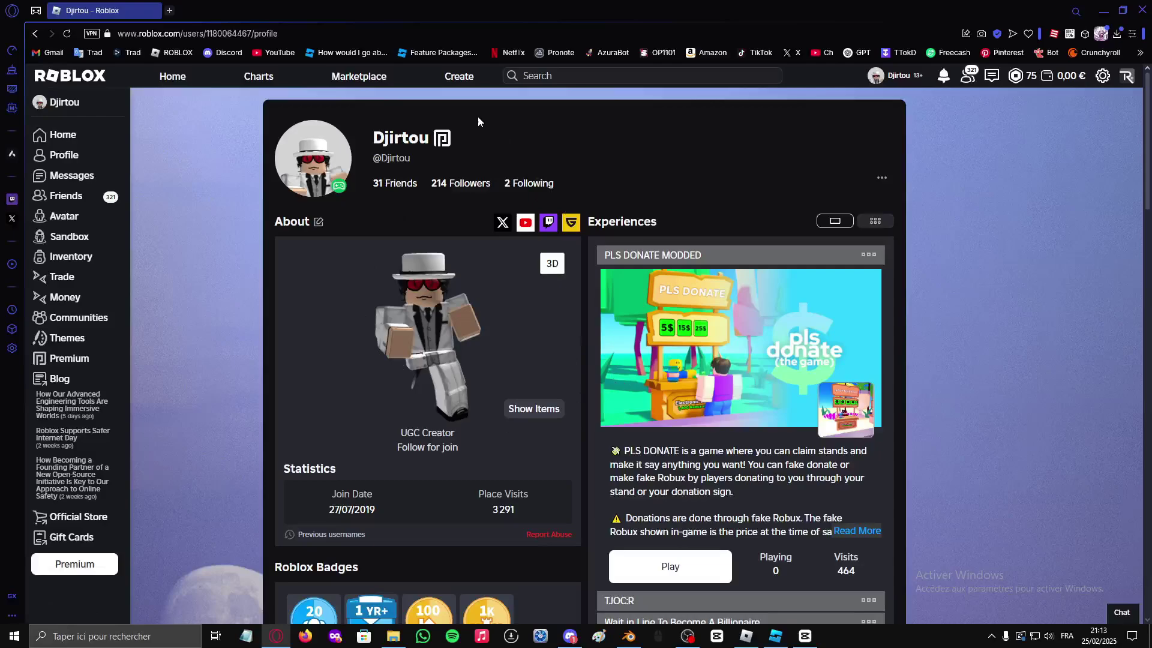
Go from the Creator Hub dashboard through Creations > Avatar Items > Accessories to the White Gentleman Hat.
{"action": "left_click", "coordinate": [467, 81]}
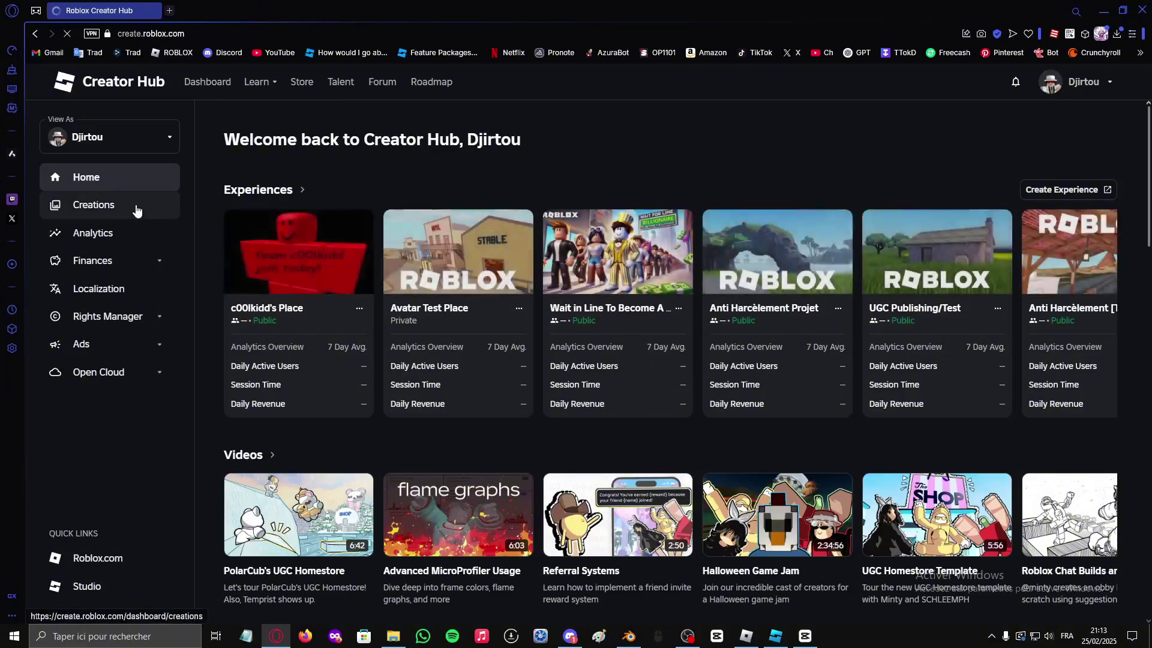
{"action": "left_click", "coordinate": [137, 209]}
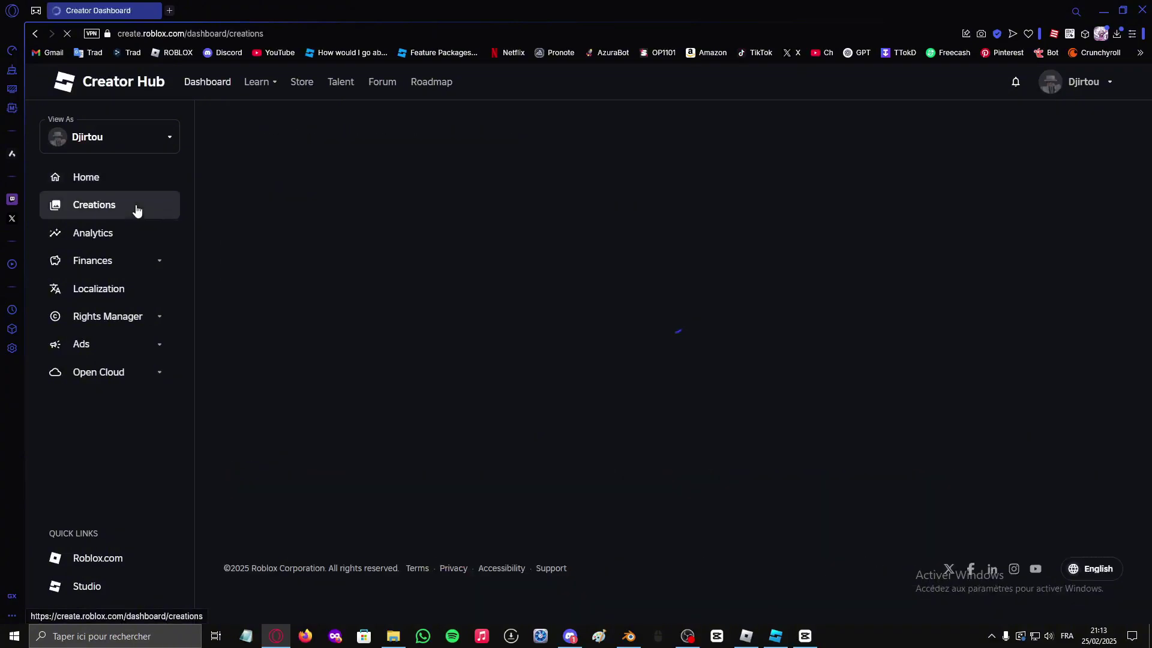
{"action": "left_click", "coordinate": [394, 171]}
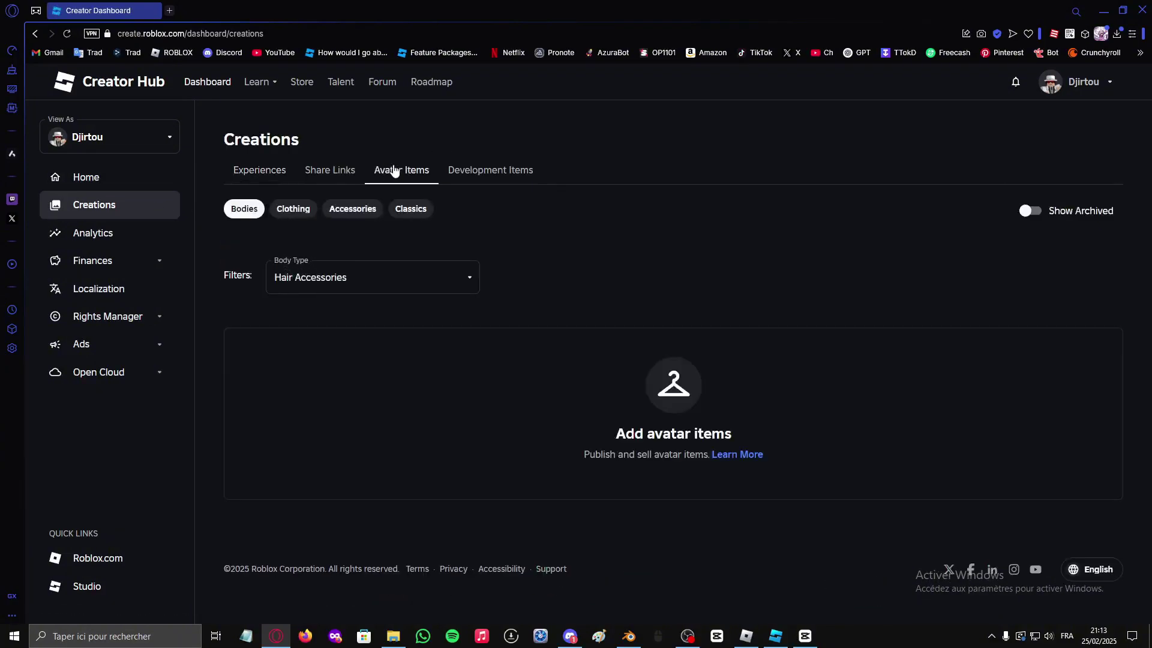
{"action": "left_click", "coordinate": [362, 215]}
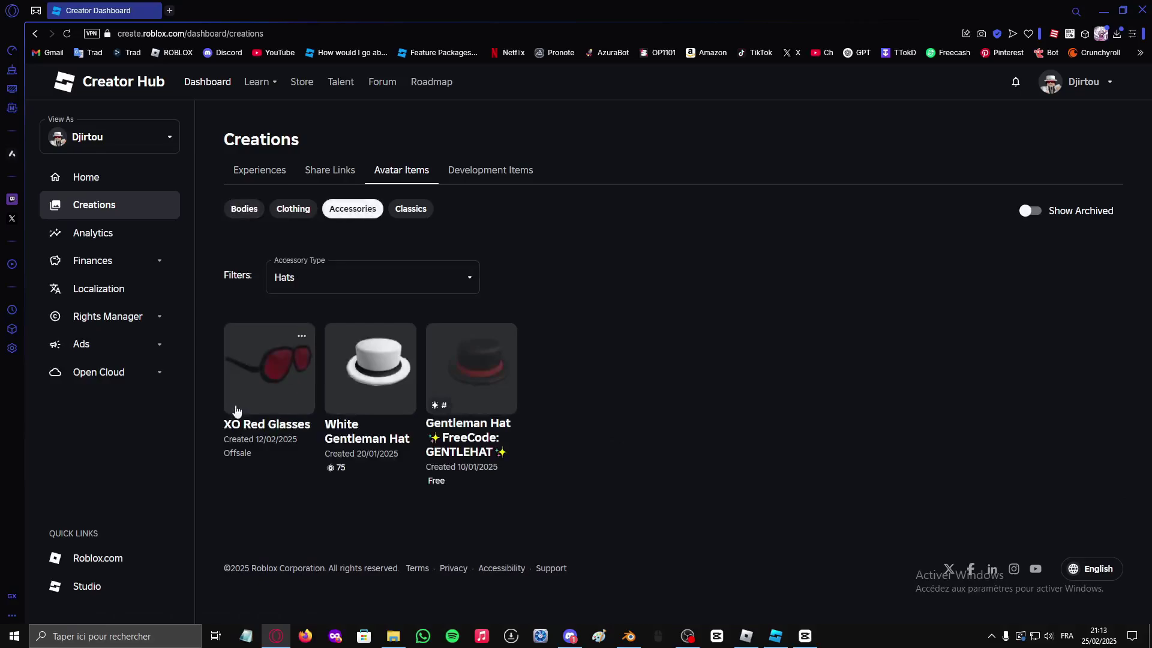
{"action": "left_click", "coordinate": [365, 386]}
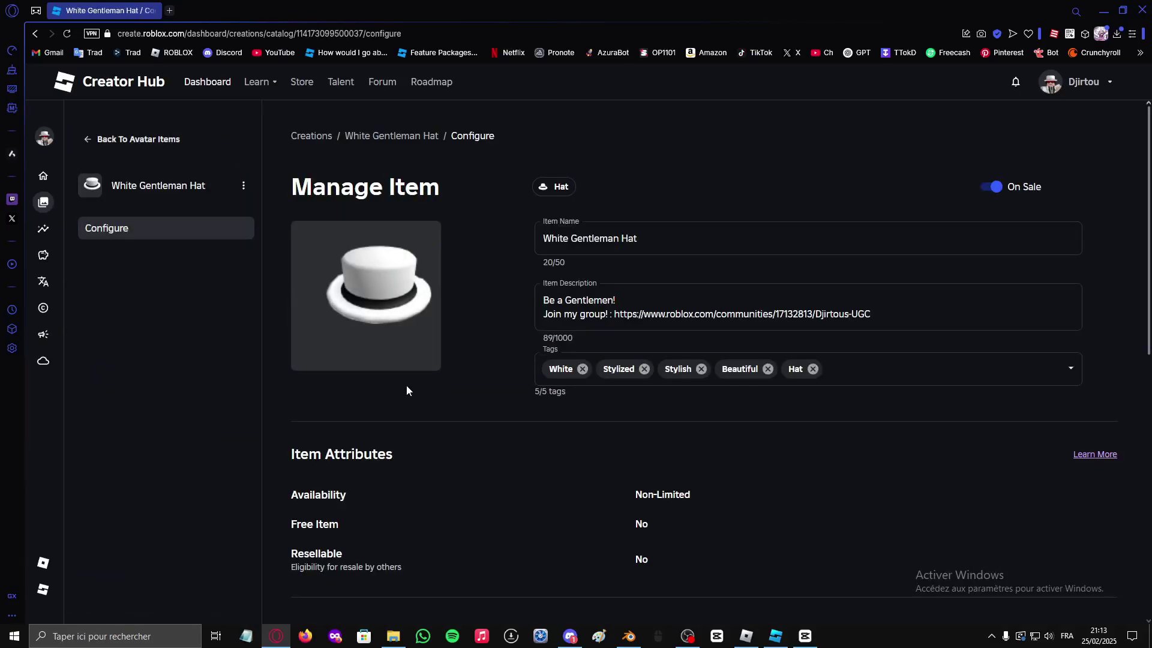
Scroll through the hat's Pricing section showing it on sale for 75 Robux.
{"action": "scroll", "coordinate": [407, 390], "scroll_direction": "down", "scroll_amount": 3}
{"action": "scroll", "coordinate": [407, 390], "scroll_direction": "up", "scroll_amount": 3}
{"action": "scroll", "coordinate": [407, 394], "scroll_direction": "down", "scroll_amount": 4}
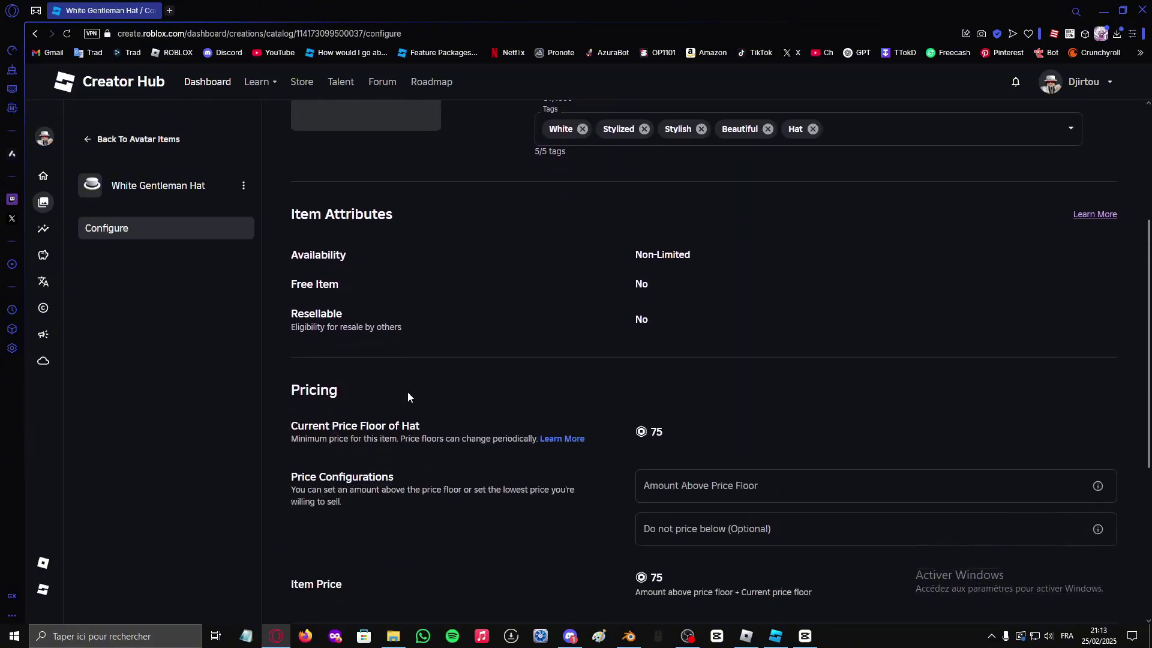
{"action": "scroll", "coordinate": [408, 397], "scroll_direction": "up", "scroll_amount": 4}
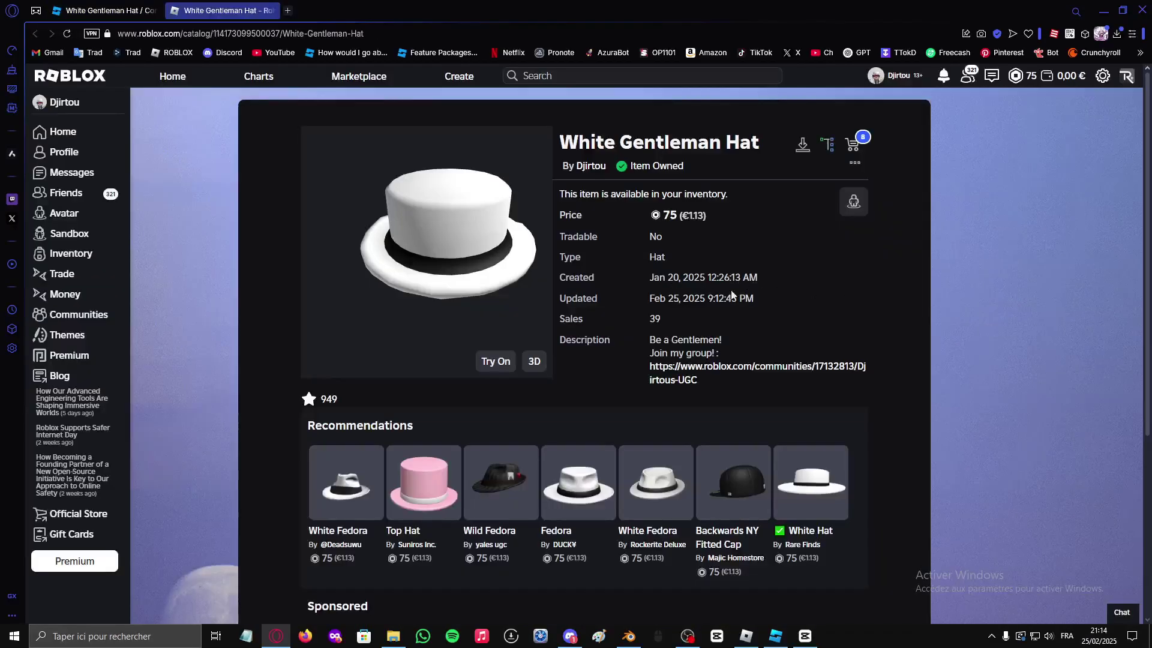
Open the description's community link in a new tab and switch to the creator's UGC community page.
{"action": "middle_click", "coordinate": [683, 374]}
{"action": "left_click", "coordinate": [347, 11]}
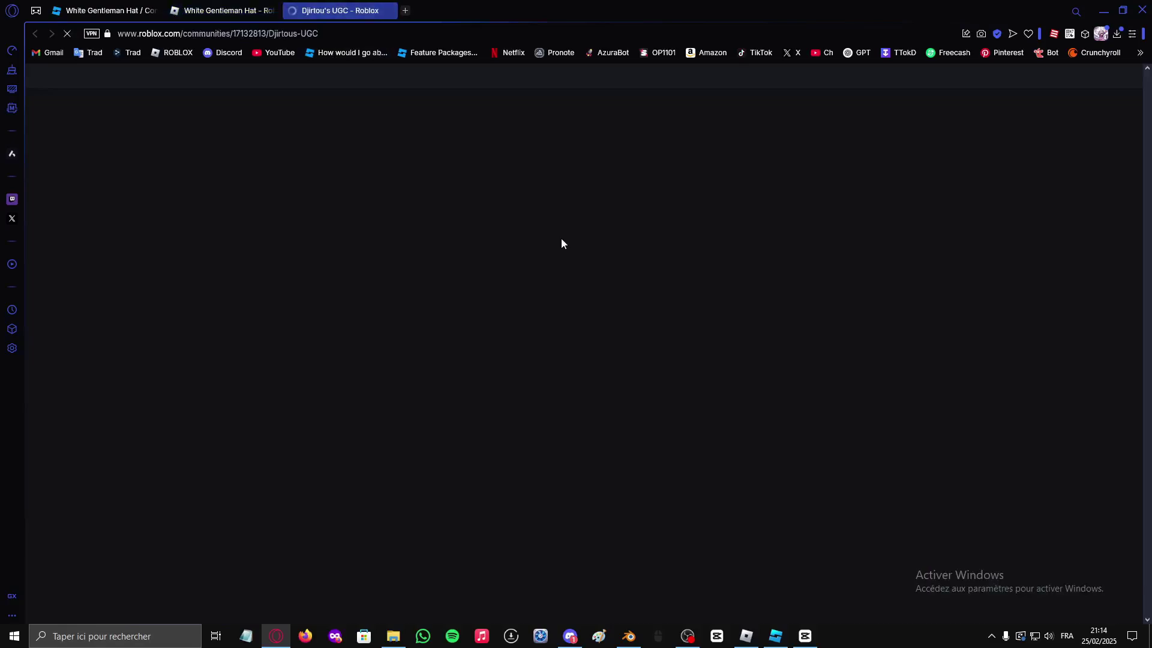